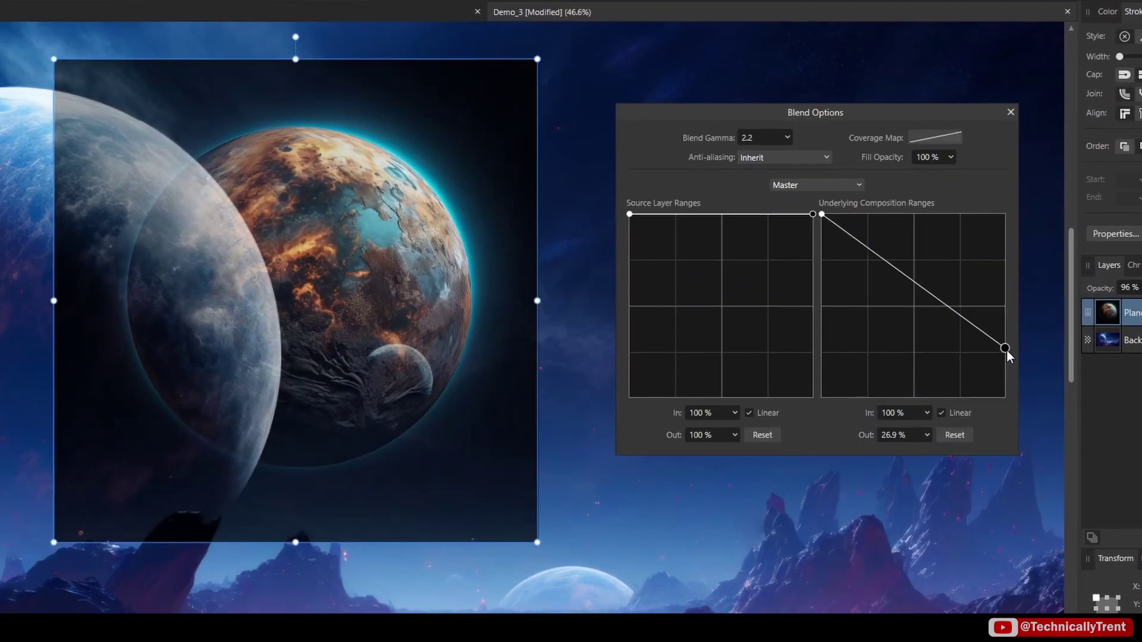
# Step: Shape Planet.jpg's underlying range to hide it over bright and darkest backdrop tones, keeping mid-tones
pyautogui.moveTo(1006, 349); pyautogui.dragTo(1005, 440)
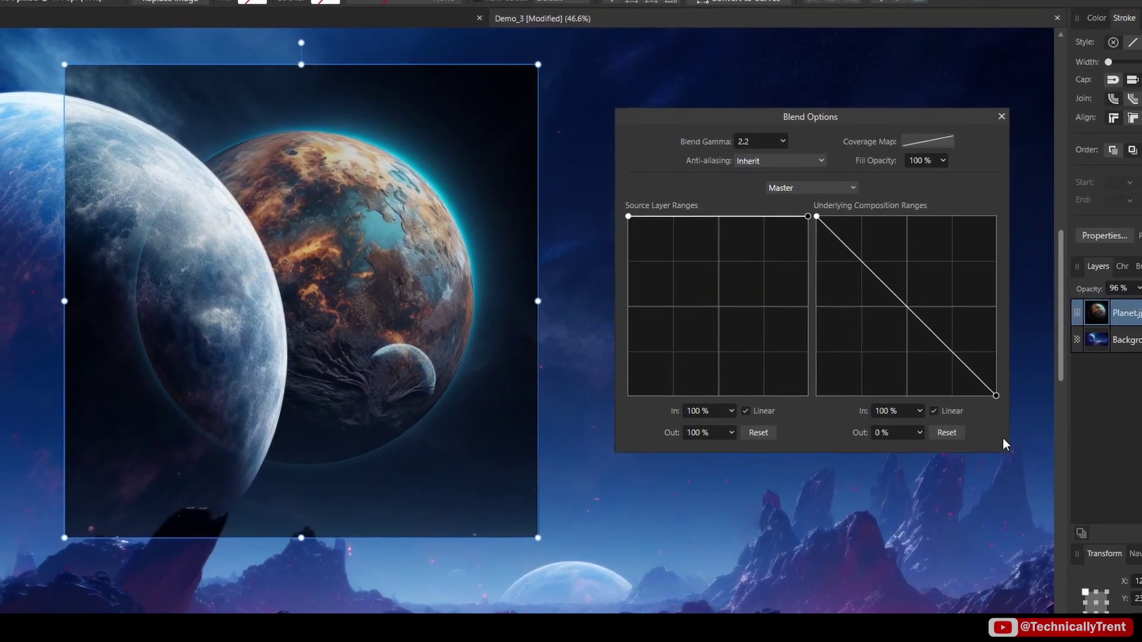
pyautogui.moveTo(914, 306); pyautogui.dragTo(872, 194)
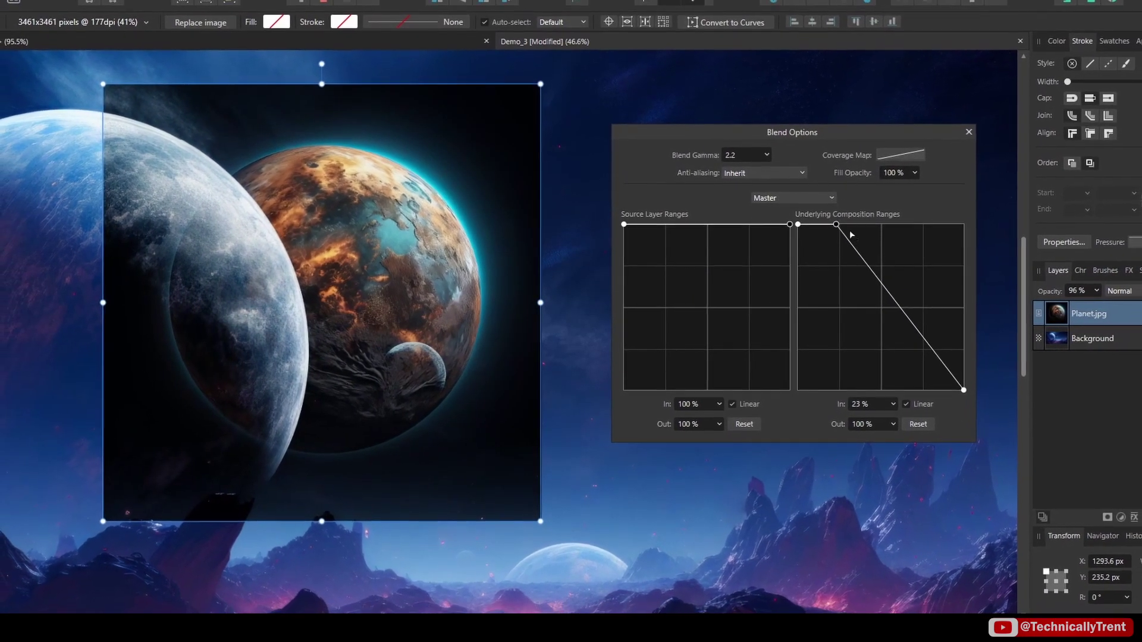
pyautogui.moveTo(888, 277); pyautogui.dragTo(869, 371)
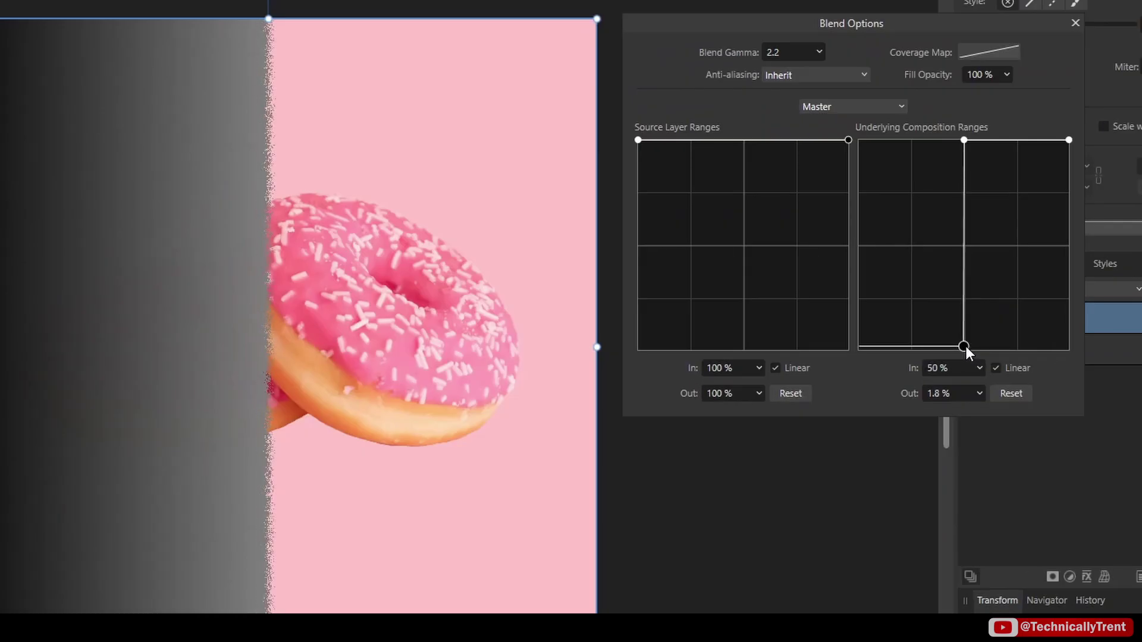
pyautogui.moveTo(966, 346); pyautogui.dragTo(867, 344)
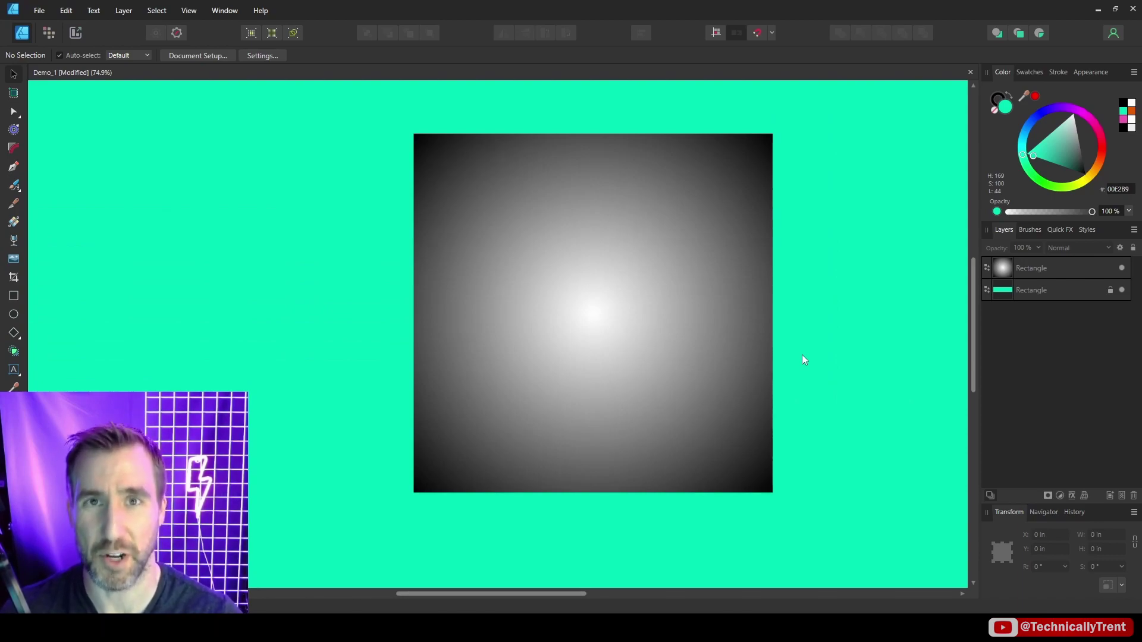
pyautogui.click(1022, 269)
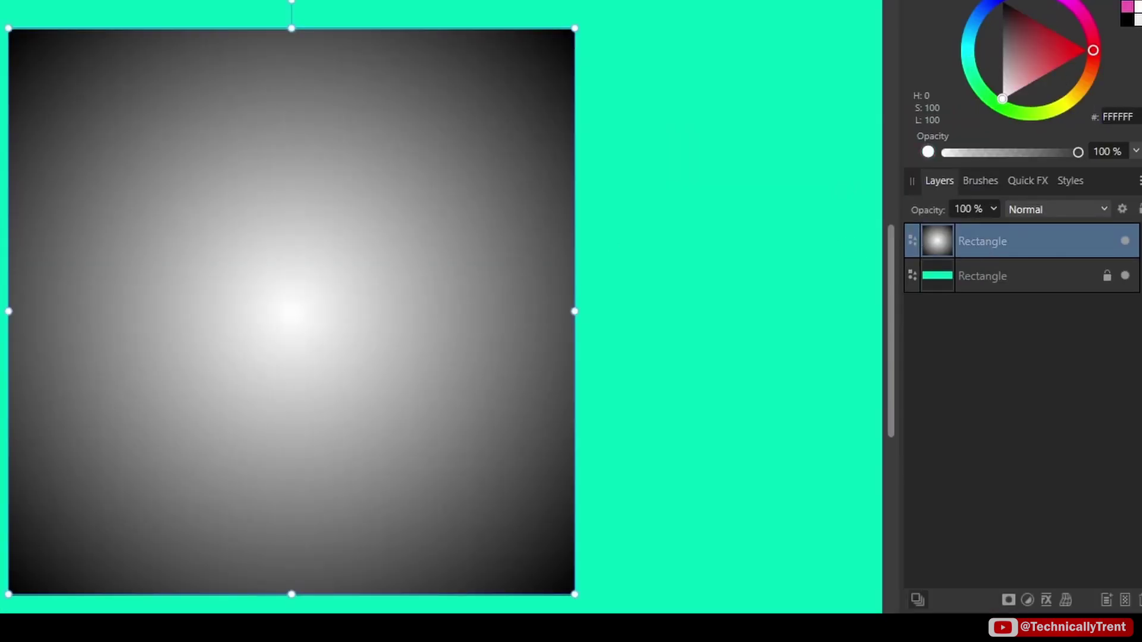
pyautogui.press('g')
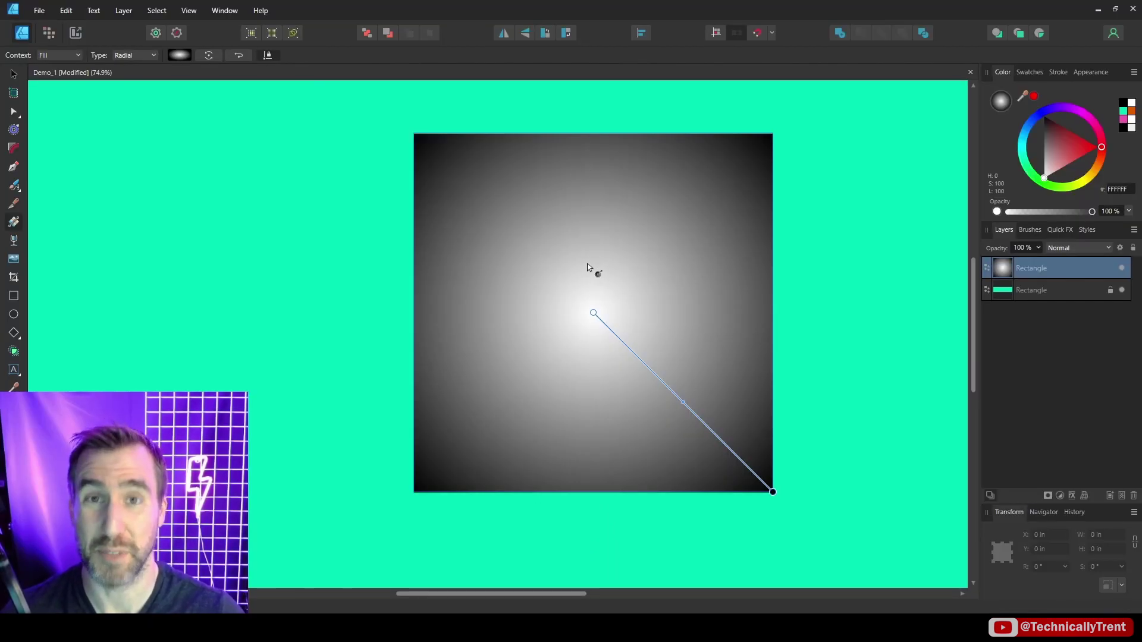
pyautogui.click(1029, 291)
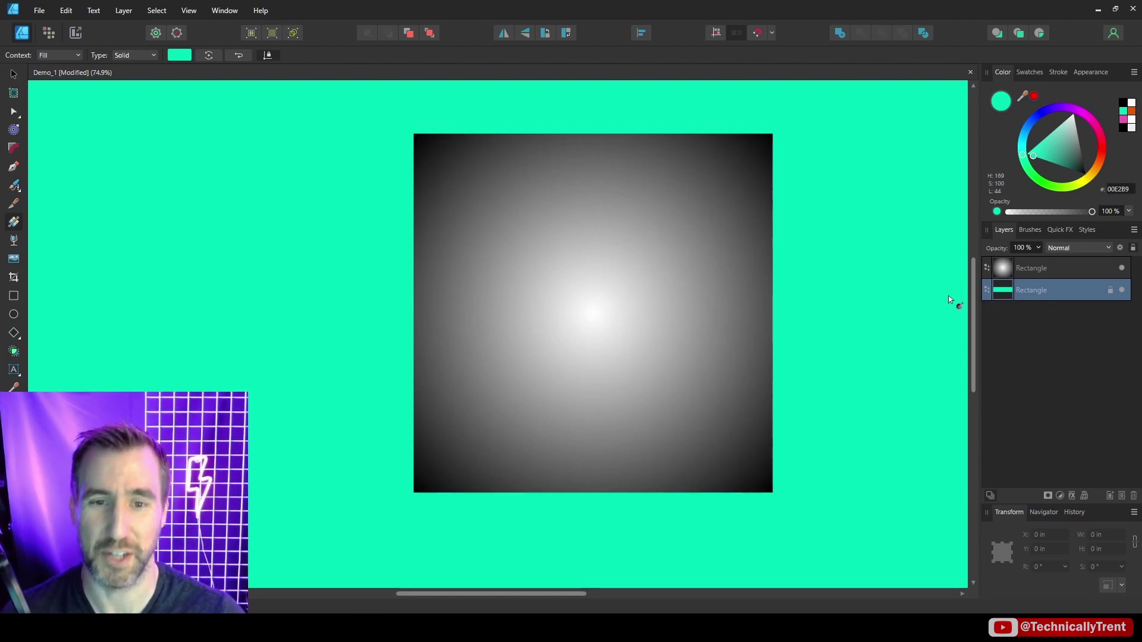
pyautogui.click(1004, 272)
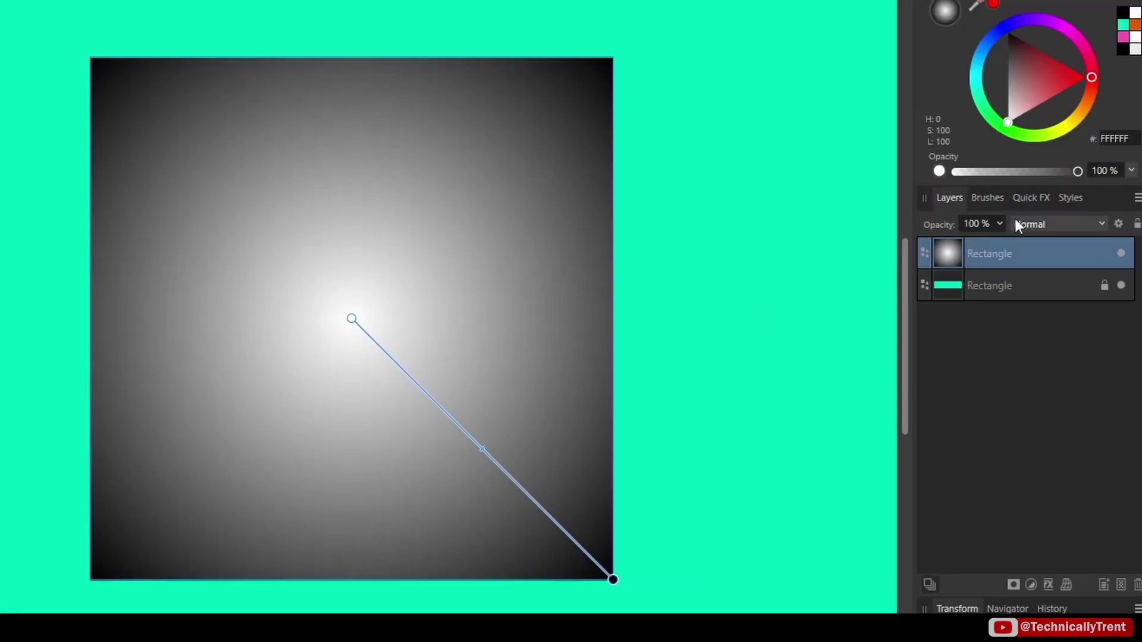
pyautogui.click(1000, 222)
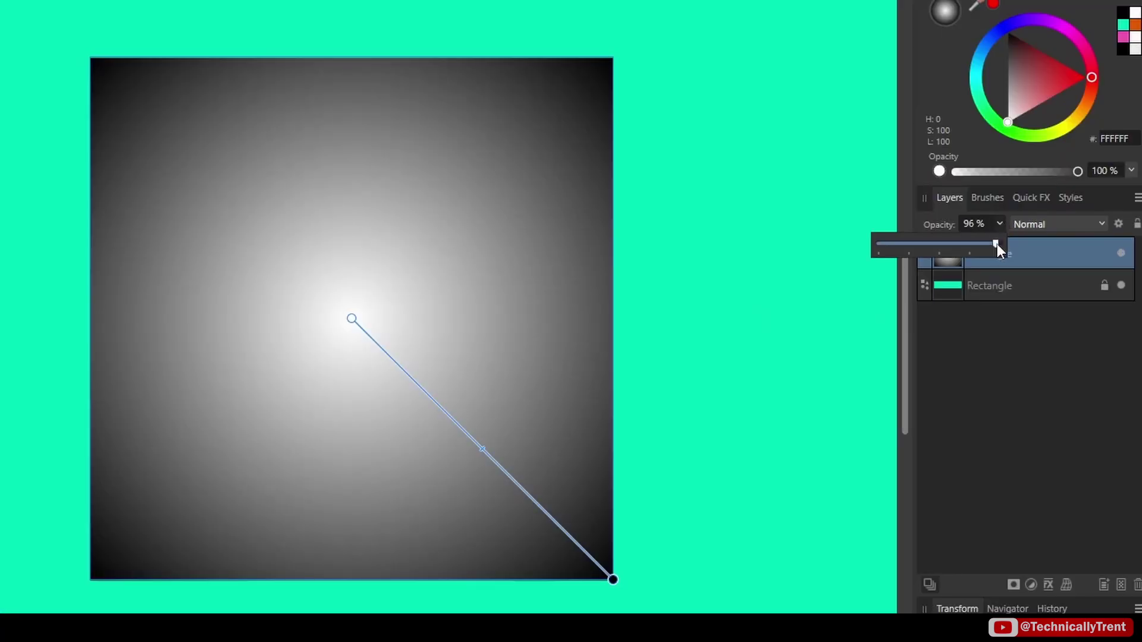
pyautogui.moveTo(997, 244); pyautogui.dragTo(882, 240)
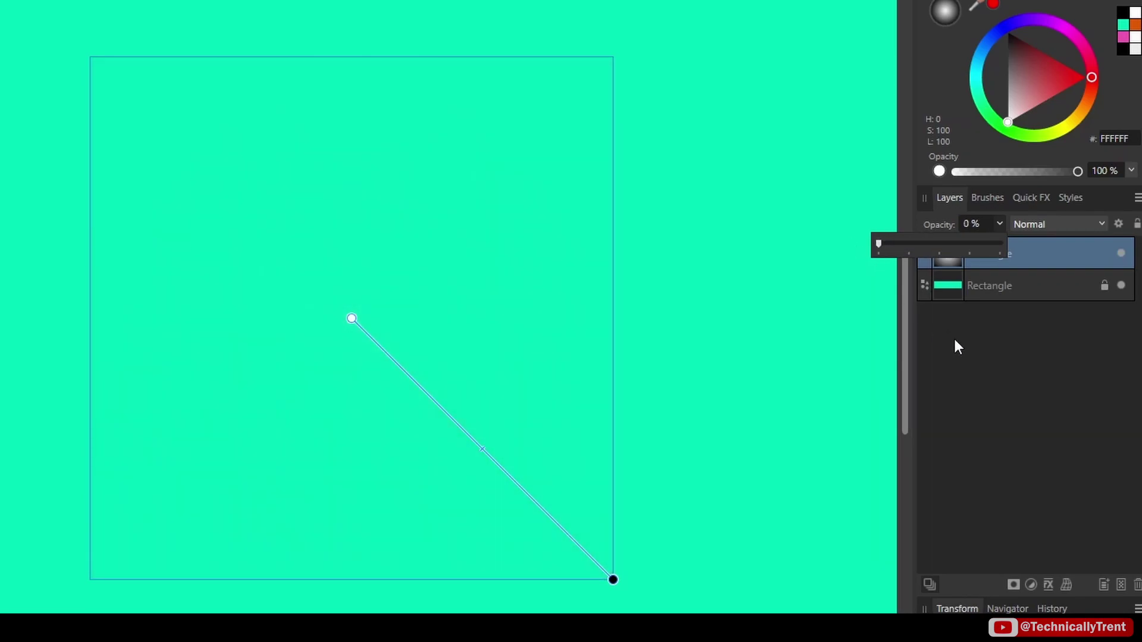
pyautogui.click(1000, 223)
pyautogui.moveTo(1002, 244); pyautogui.dragTo(1123, 243)
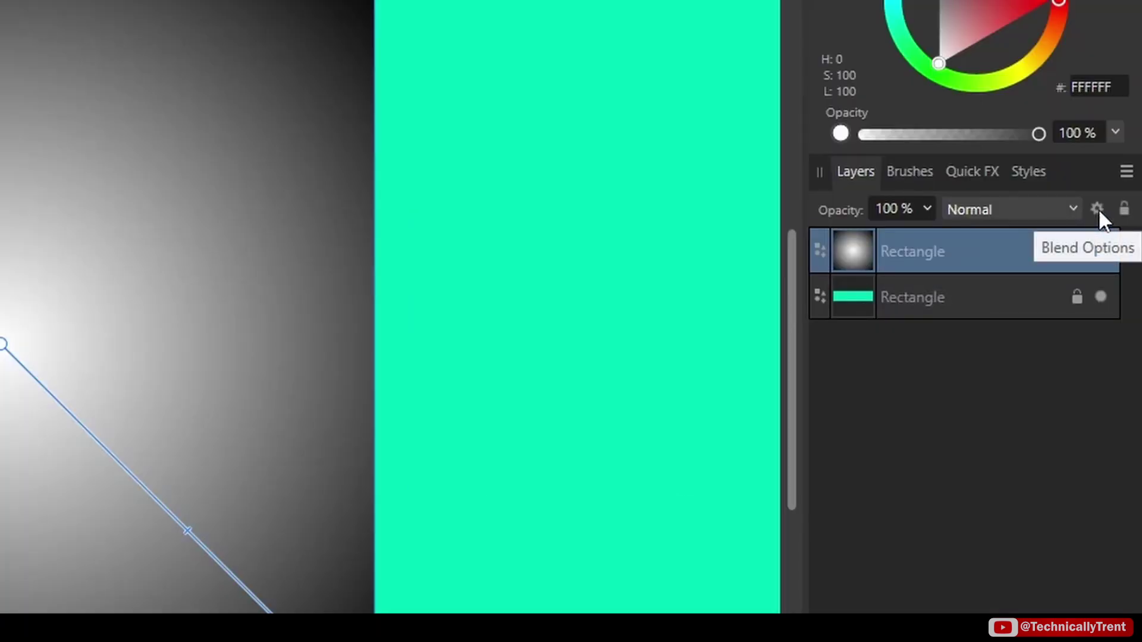
# Step: Drag the gradient square's source-range dark node to 0% so its dark edges become transparent
pyautogui.click(1097, 208)
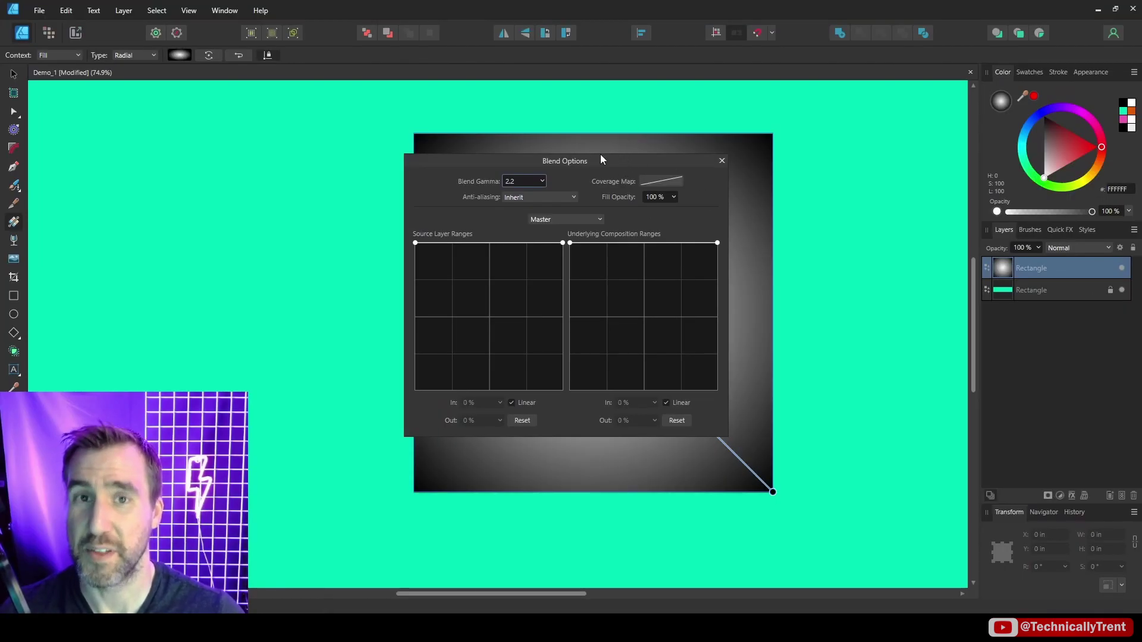
pyautogui.moveTo(637, 158); pyautogui.dragTo(1014, 90)
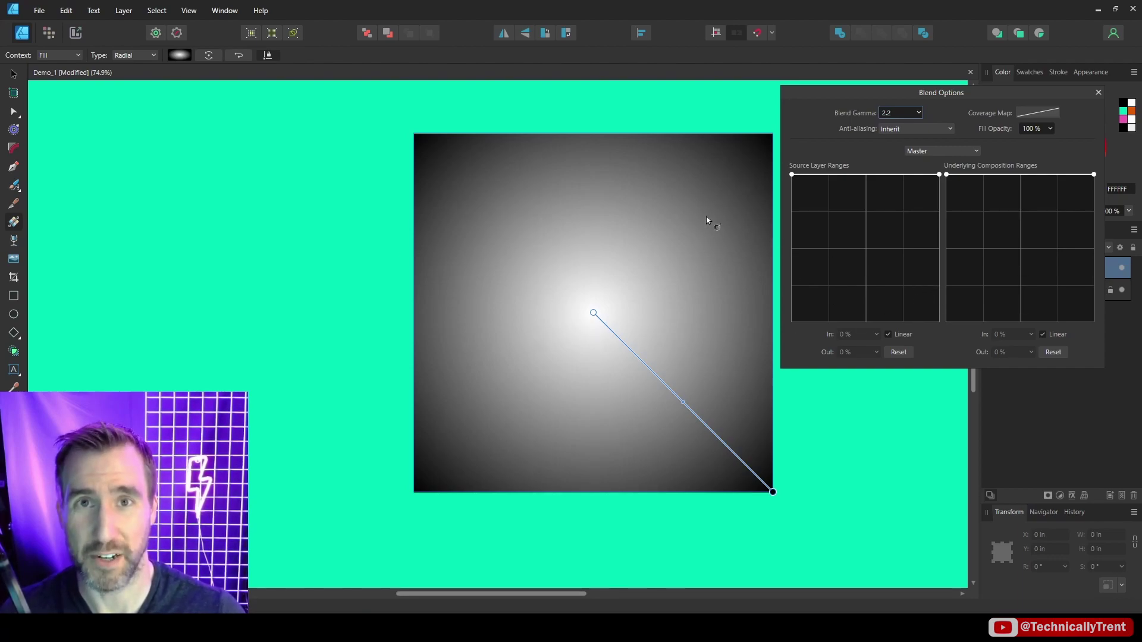
pyautogui.click(791, 175)
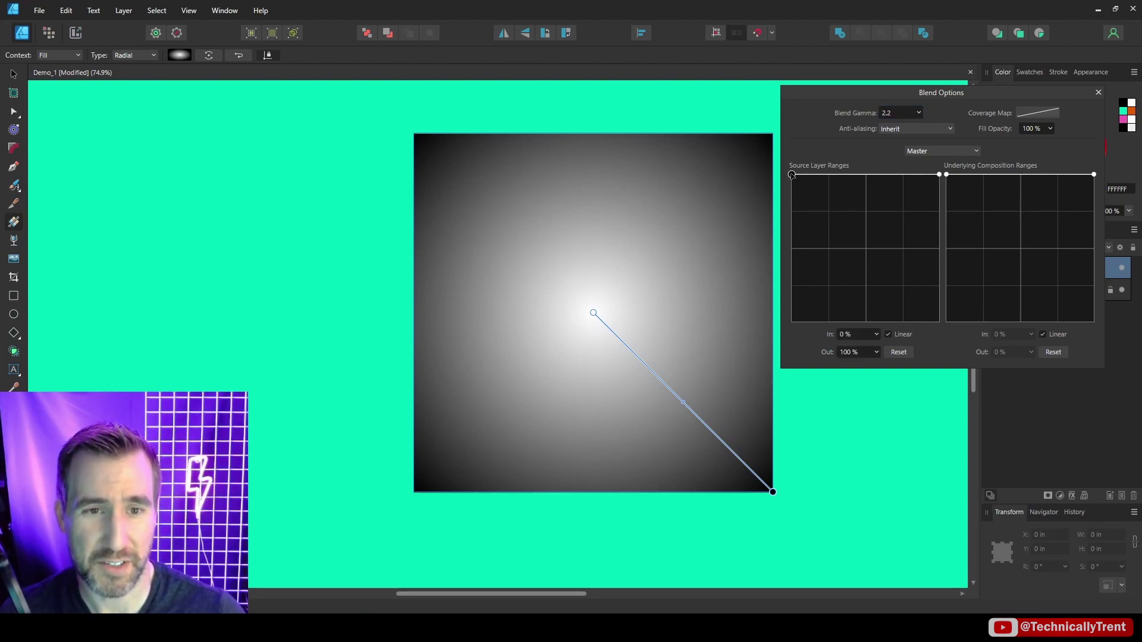
pyautogui.moveTo(788, 179); pyautogui.dragTo(772, 246)
pyautogui.moveTo(648, 242); pyautogui.dragTo(721, 409)
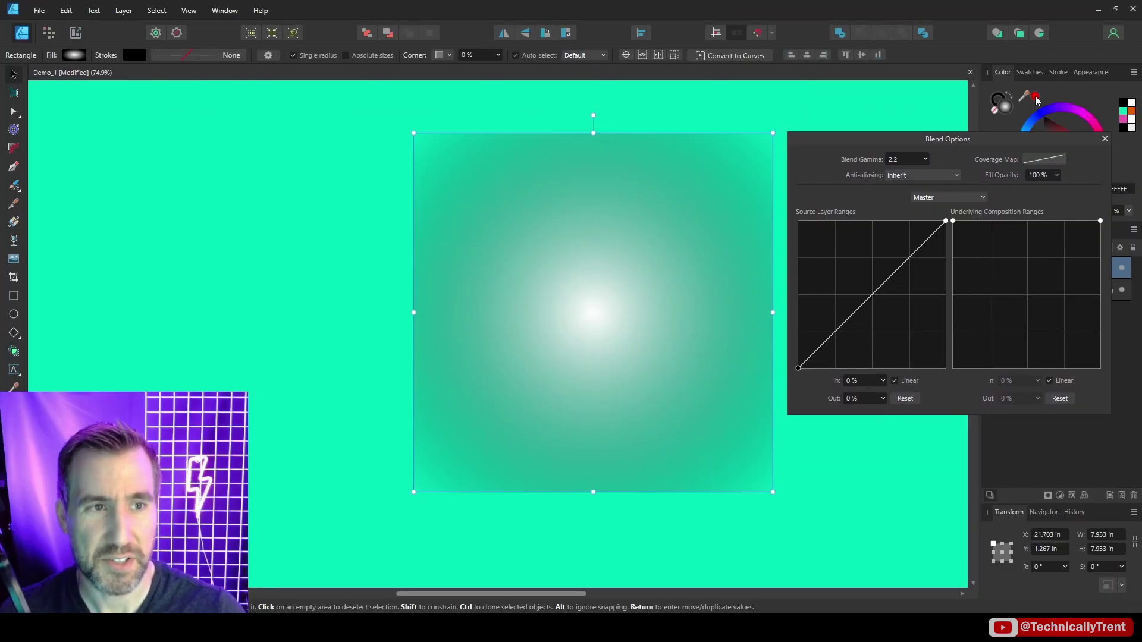
# Step: Sample the gradient's centre colours and add source-range nodes keeping more mid-tones opaque
pyautogui.moveTo(1014, 21); pyautogui.dragTo(419, 306)
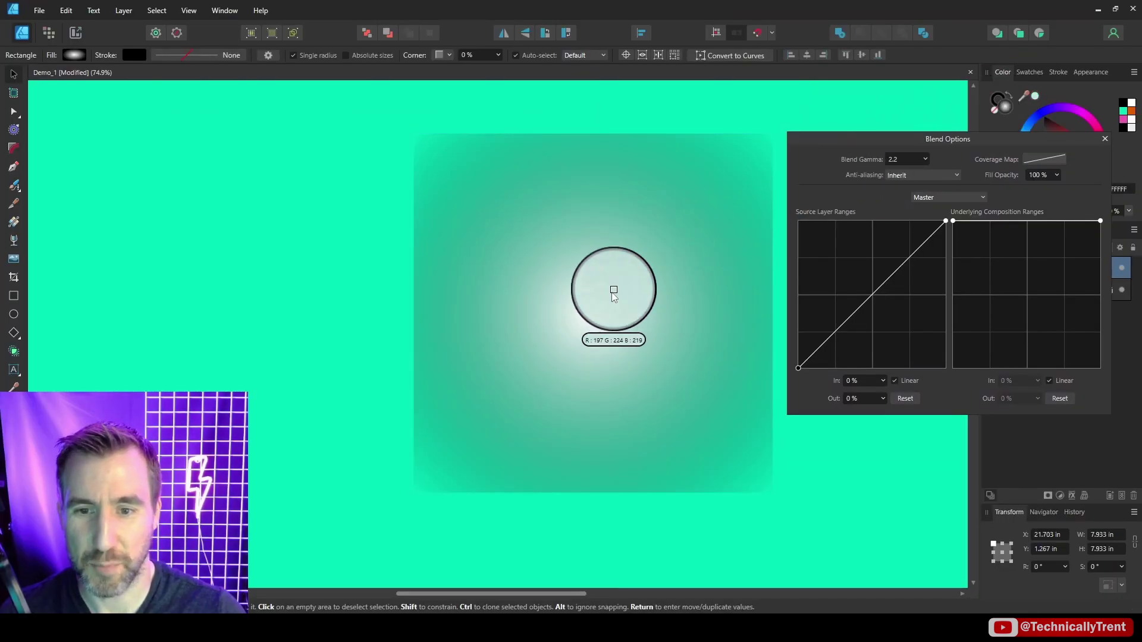
pyautogui.moveTo(612, 293); pyautogui.dragTo(603, 271)
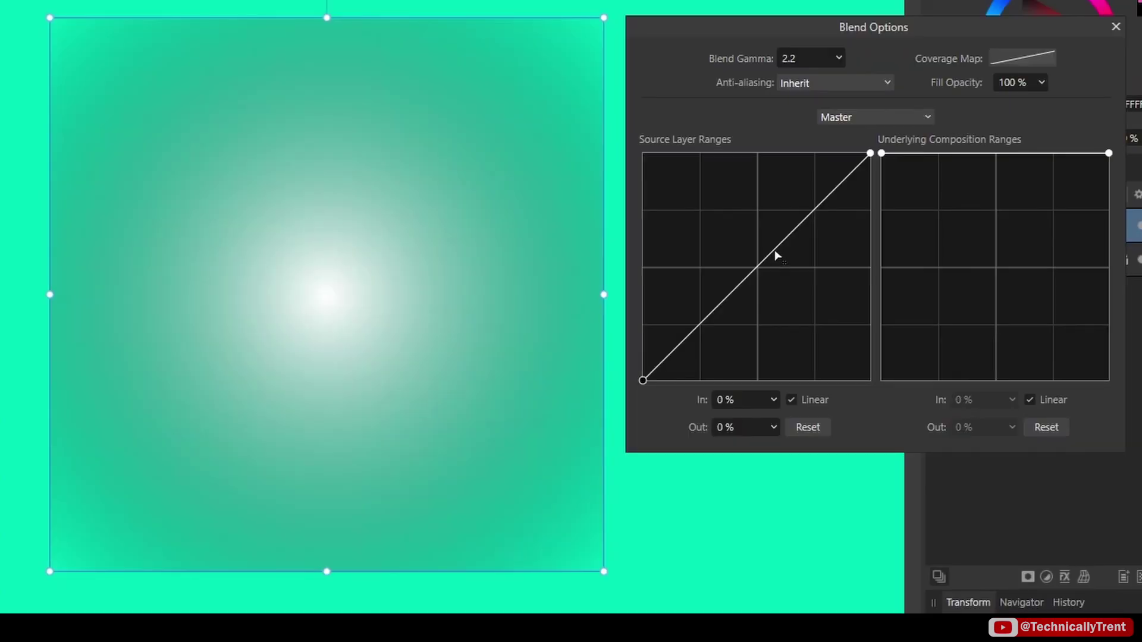
pyautogui.moveTo(775, 252); pyautogui.dragTo(726, 152)
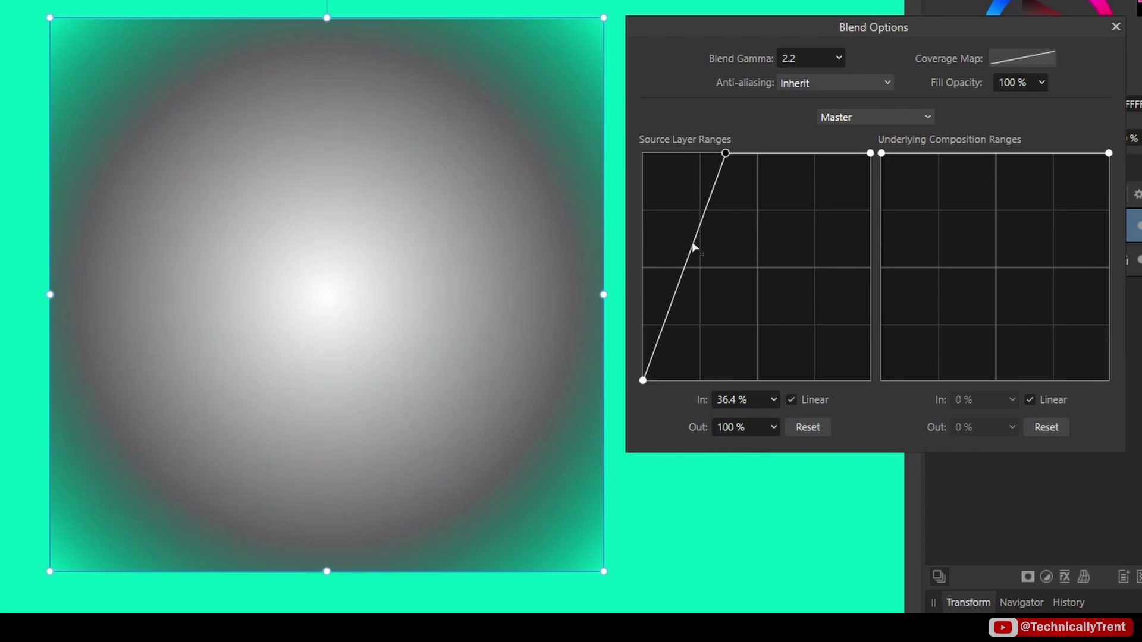
pyautogui.moveTo(691, 253); pyautogui.dragTo(701, 403)
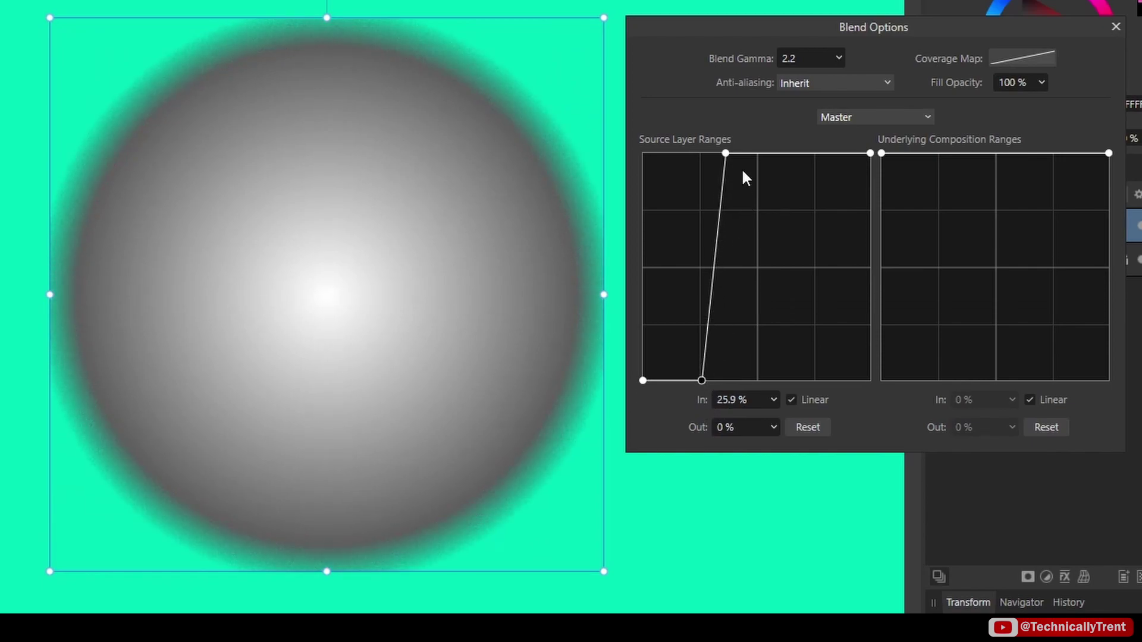
# Step: Make the source range cut off hard at 25.1%, then sample the teal and edge grey
pyautogui.moveTo(725, 153); pyautogui.dragTo(701, 153)
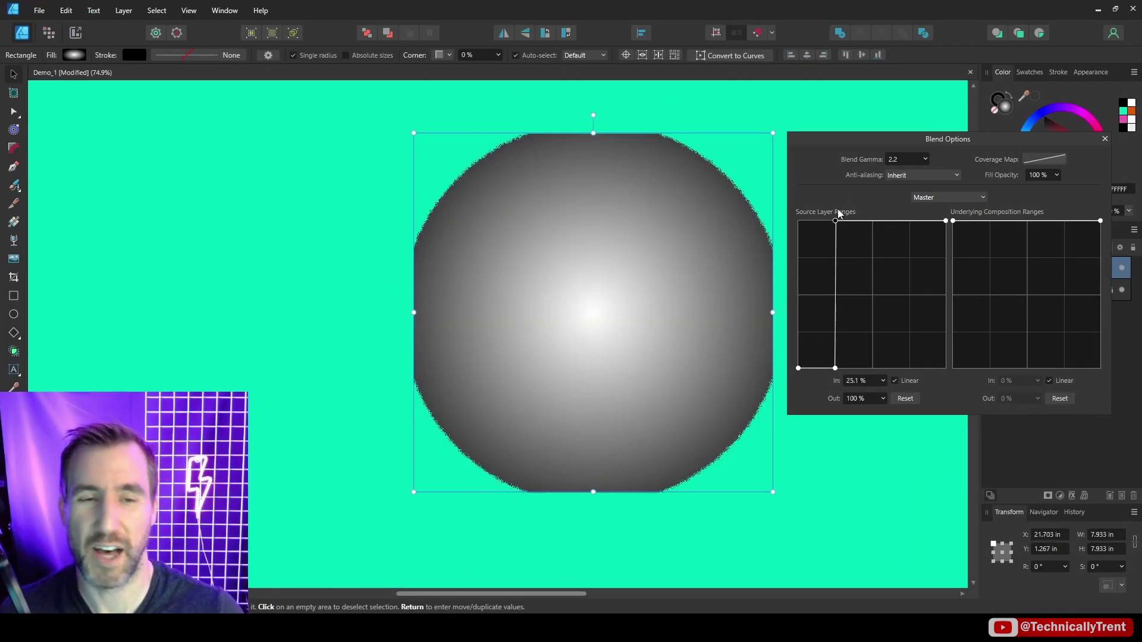
pyautogui.moveTo(702, 153); pyautogui.dragTo(701, 140)
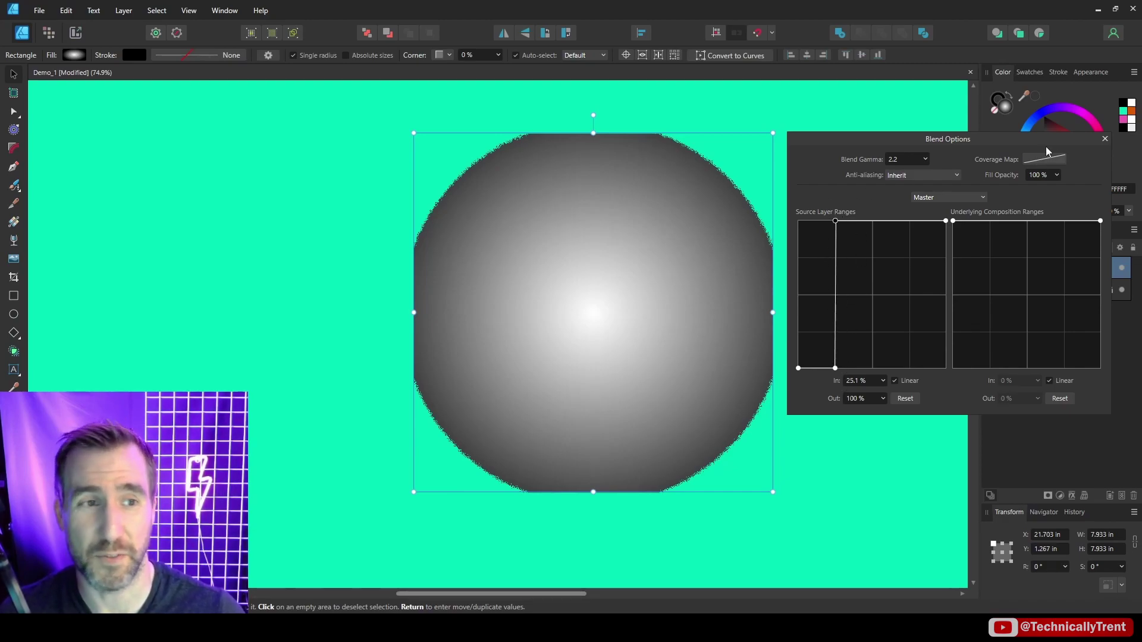
pyautogui.moveTo(1024, 97); pyautogui.dragTo(716, 163)
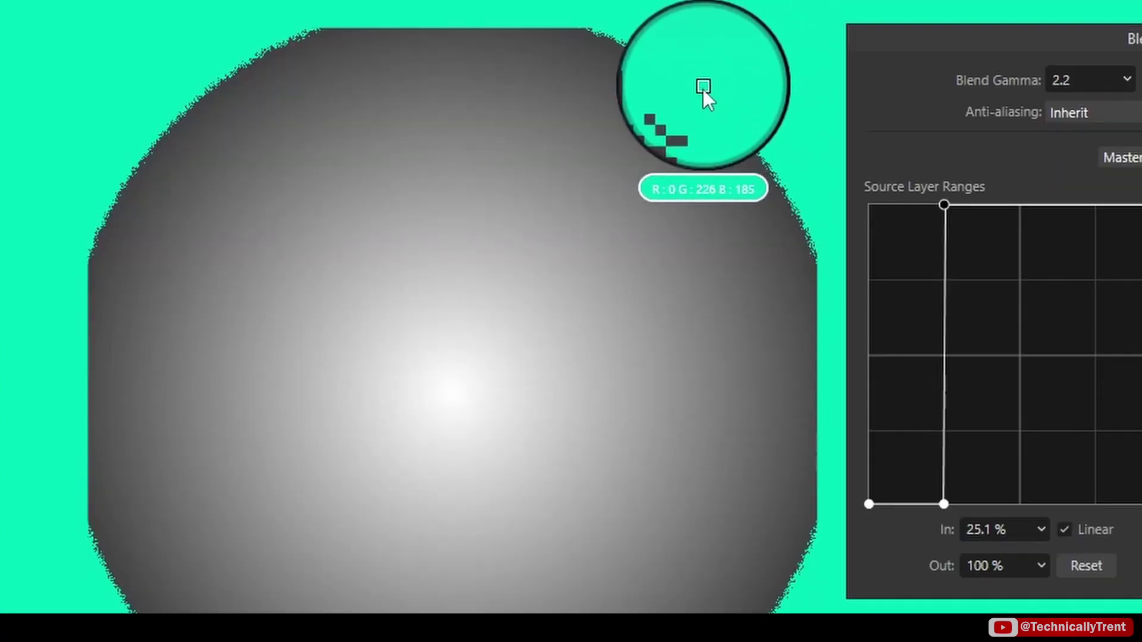
pyautogui.moveTo(703, 89); pyautogui.dragTo(693, 89)
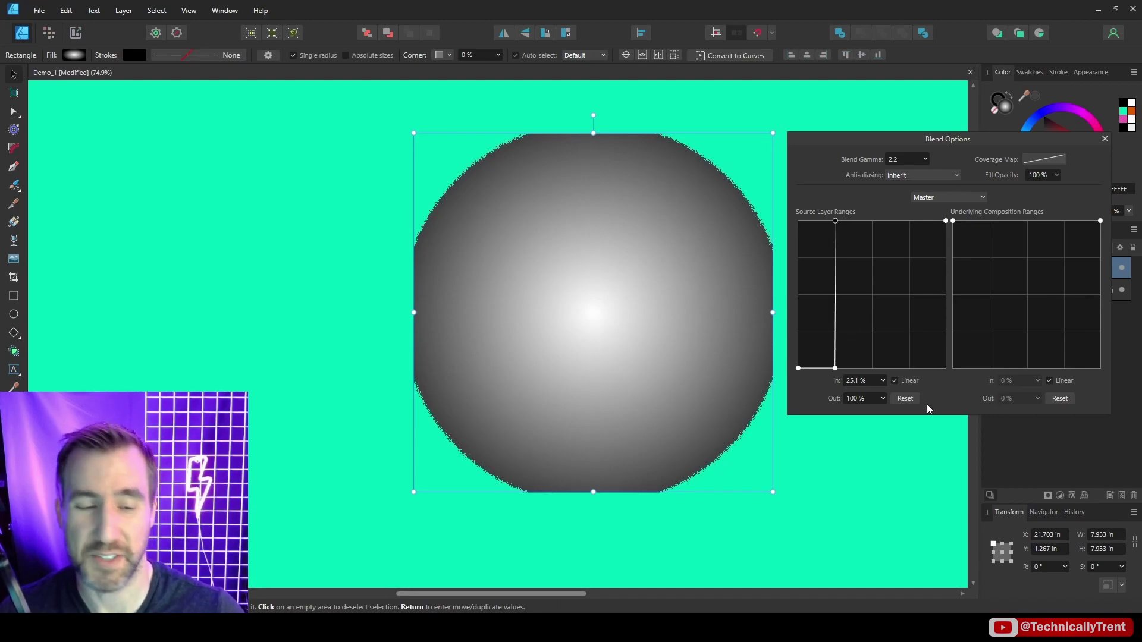
# Step: Reset the source blend range and fade out the gradient's bright centre
pyautogui.click(904, 398)
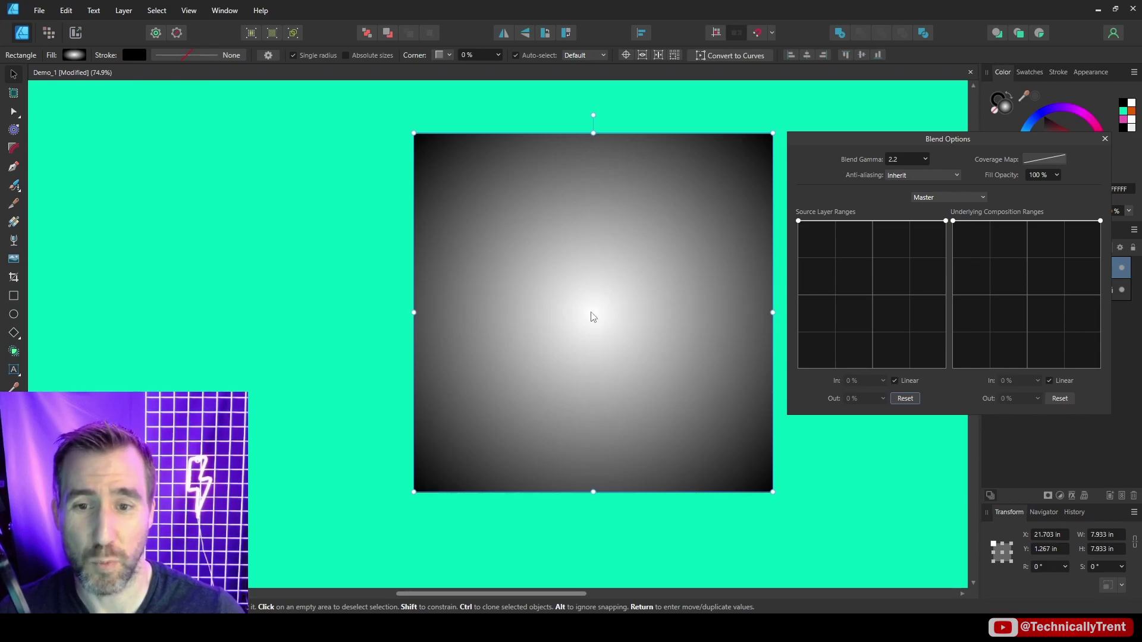
pyautogui.moveTo(945, 220); pyautogui.dragTo(959, 397)
pyautogui.moveTo(891, 318); pyautogui.dragTo(910, 368)
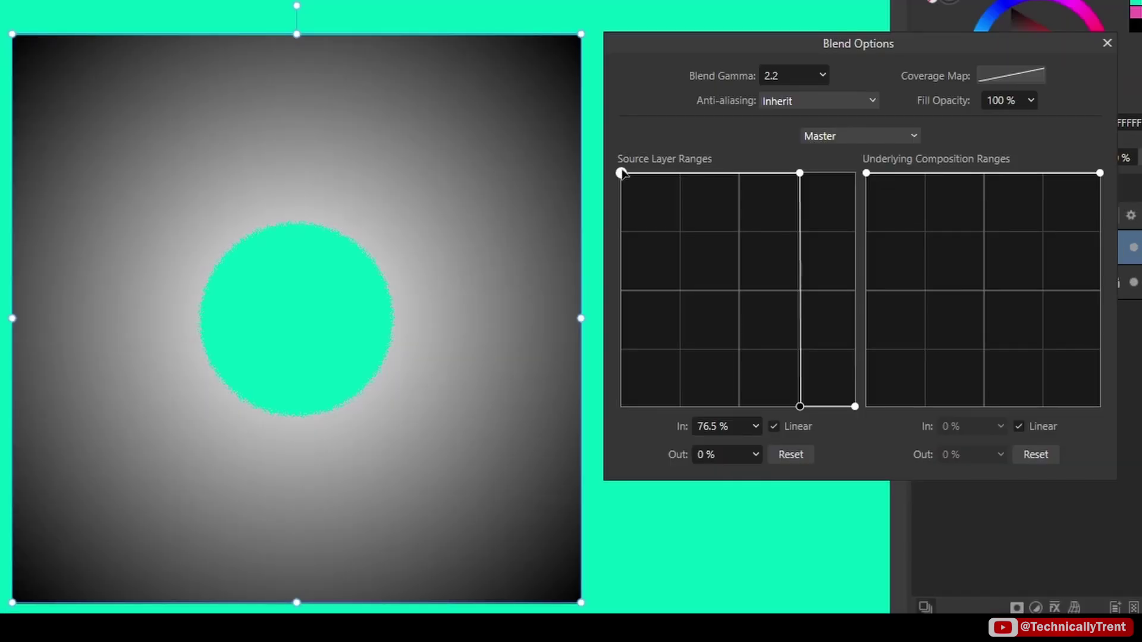
# Step: Make tones above 25% opaque and set the darkest tones' output to 77%
pyautogui.moveTo(622, 173); pyautogui.dragTo(620, 407)
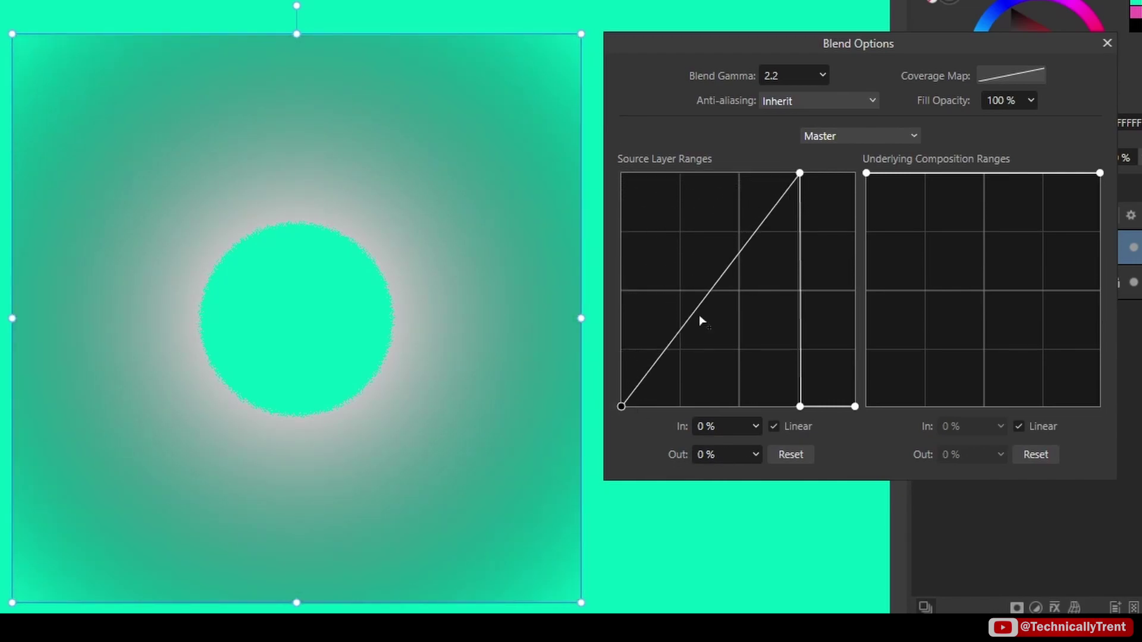
pyautogui.moveTo(700, 317); pyautogui.dragTo(679, 173)
pyautogui.moveTo(656, 262); pyautogui.dragTo(680, 411)
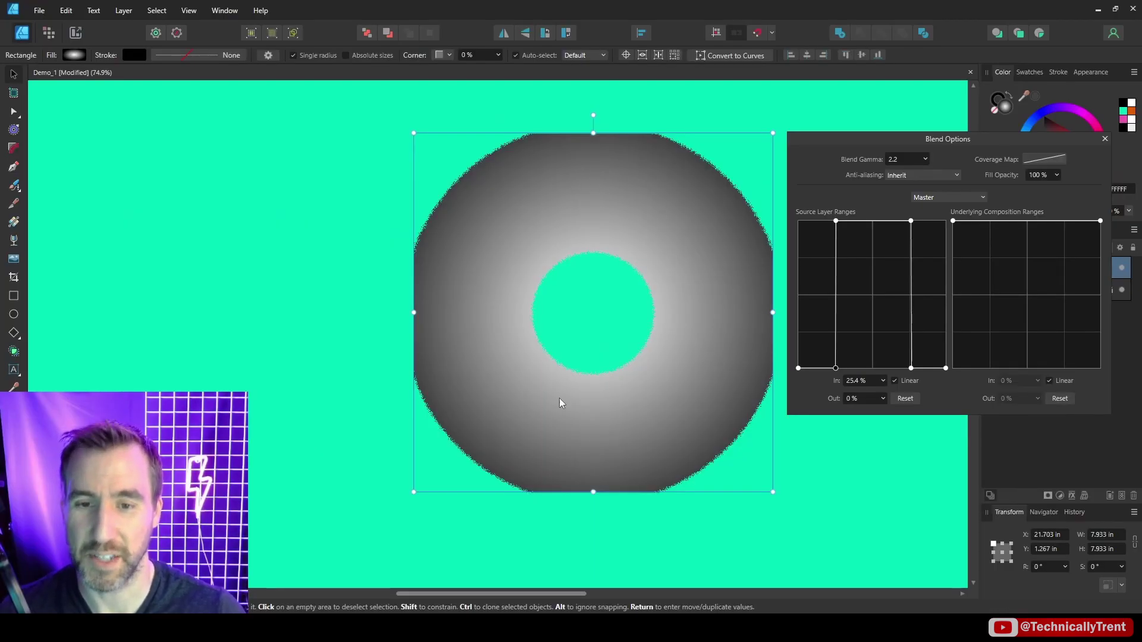
pyautogui.moveTo(798, 368); pyautogui.dragTo(760, 378)
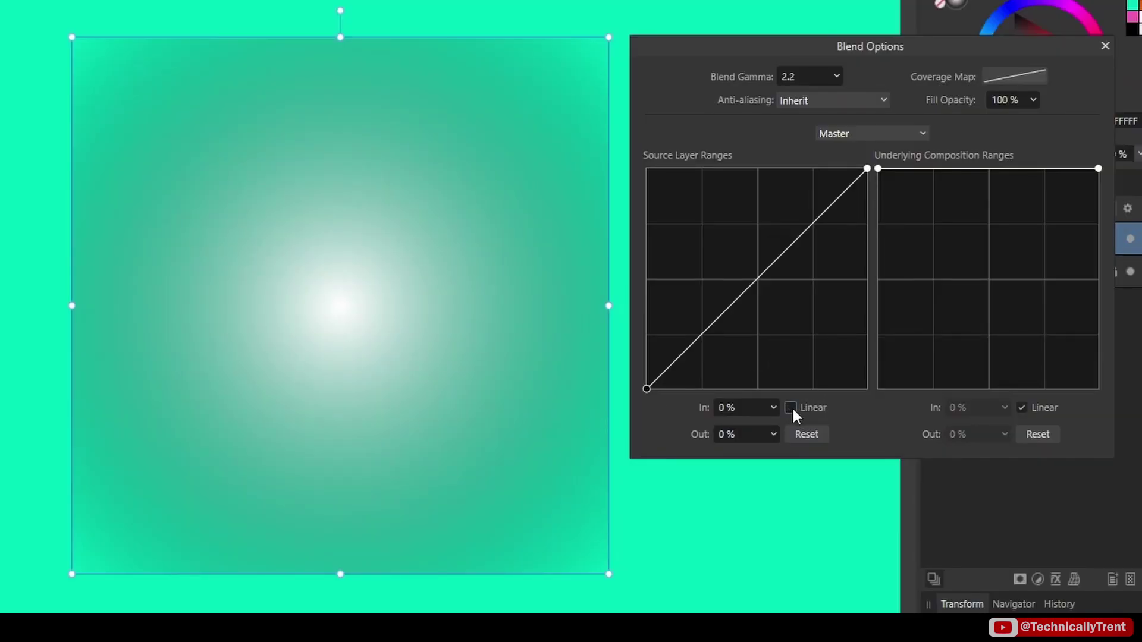
# Step: Bend the source range into a smooth downward curve, then return it to straight Linear segments
pyautogui.click(790, 408)
pyautogui.click(772, 272)
pyautogui.moveTo(772, 272); pyautogui.dragTo(785, 329)
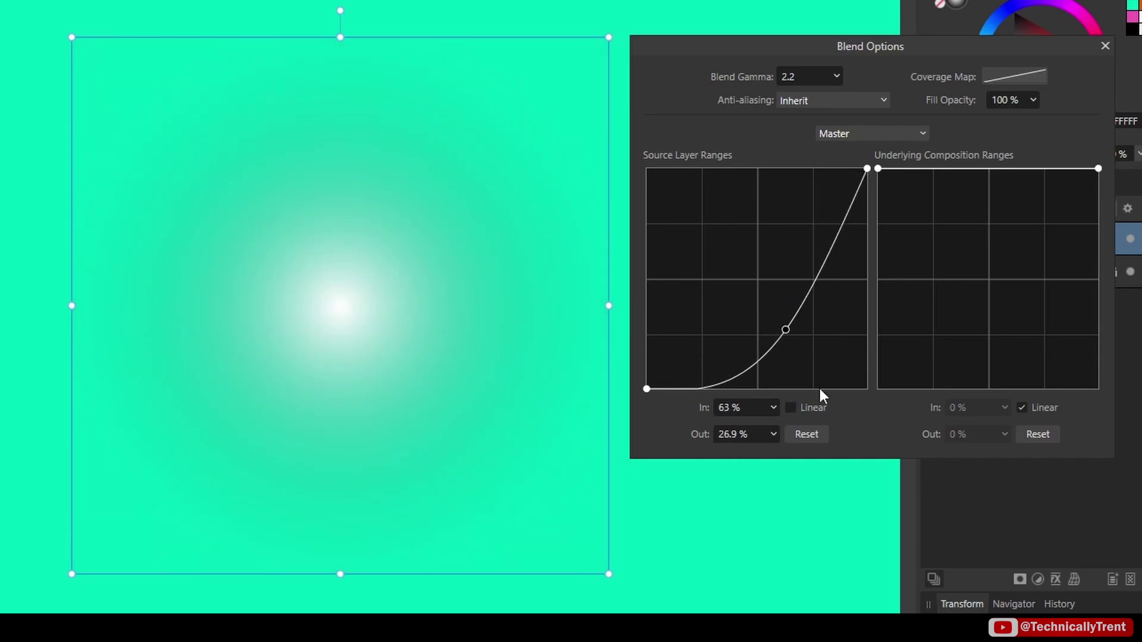
pyautogui.click(797, 408)
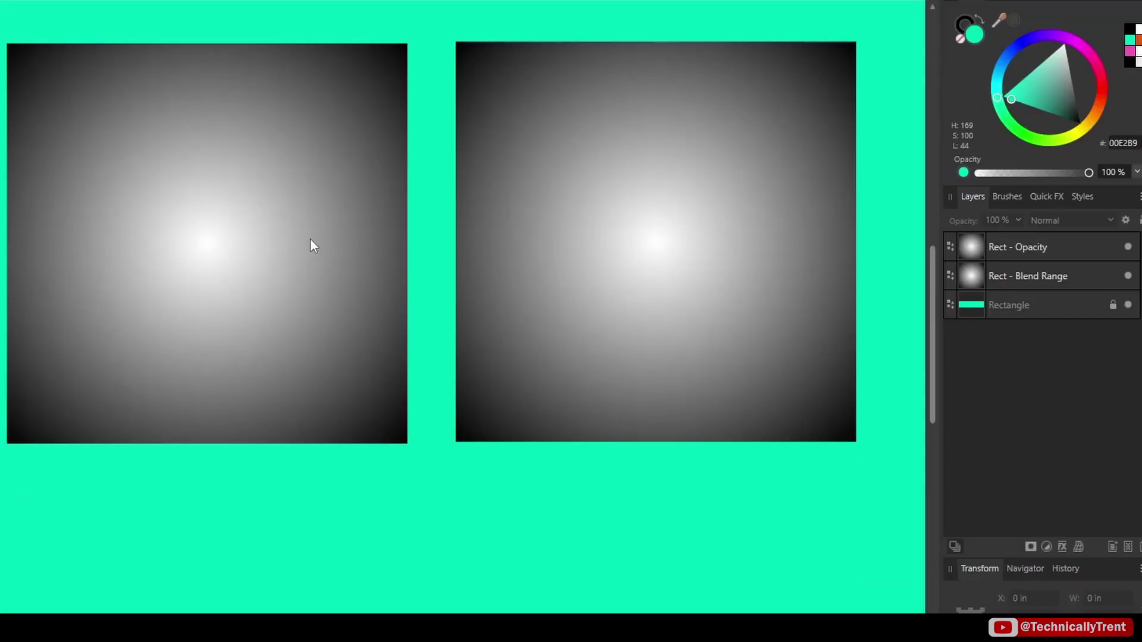
# Step: Lower the left gradient square's layer opacity to 50%
pyautogui.click(309, 238)
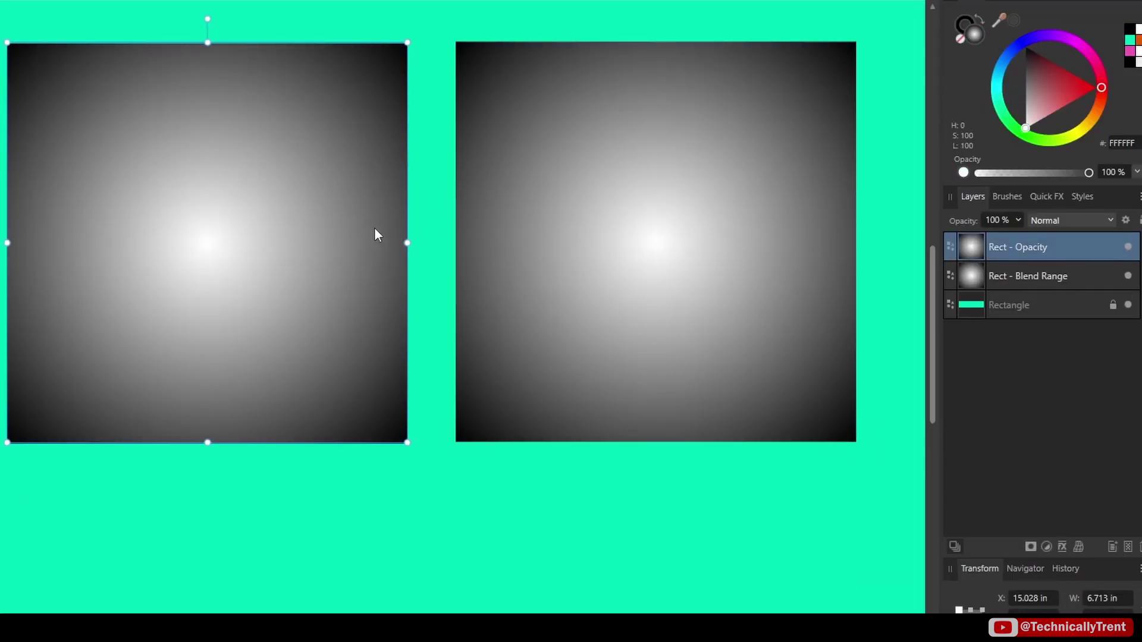
pyautogui.click(1017, 220)
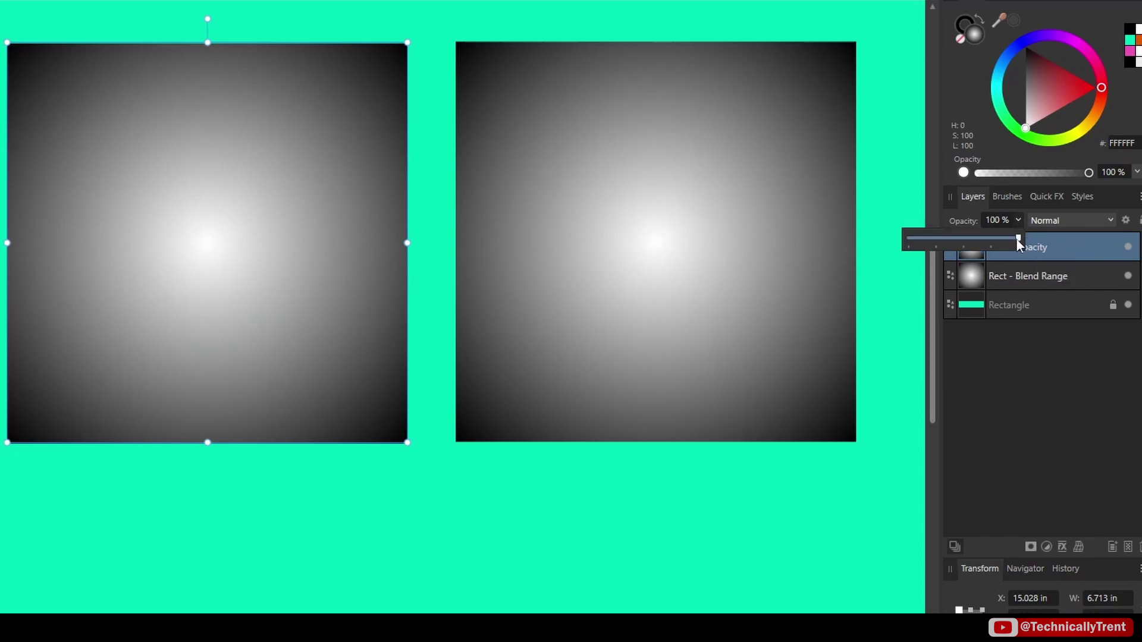
pyautogui.moveTo(1018, 237); pyautogui.dragTo(965, 240)
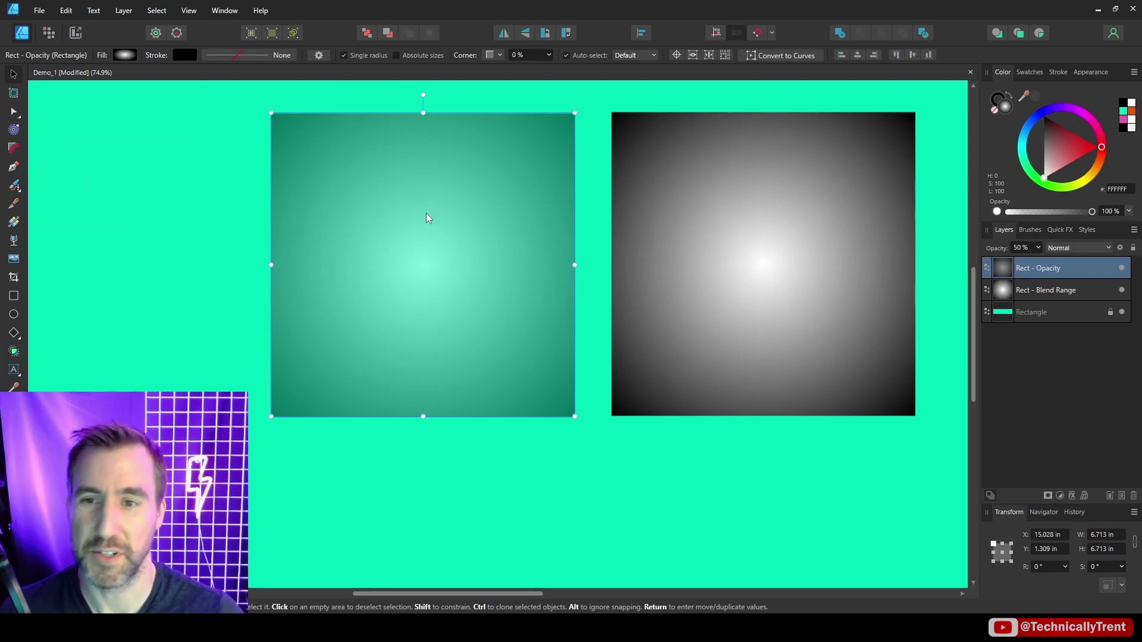
# Step: Drag both source-range nodes of Rect - Blend Range to about 49.5% output
pyautogui.click(1033, 291)
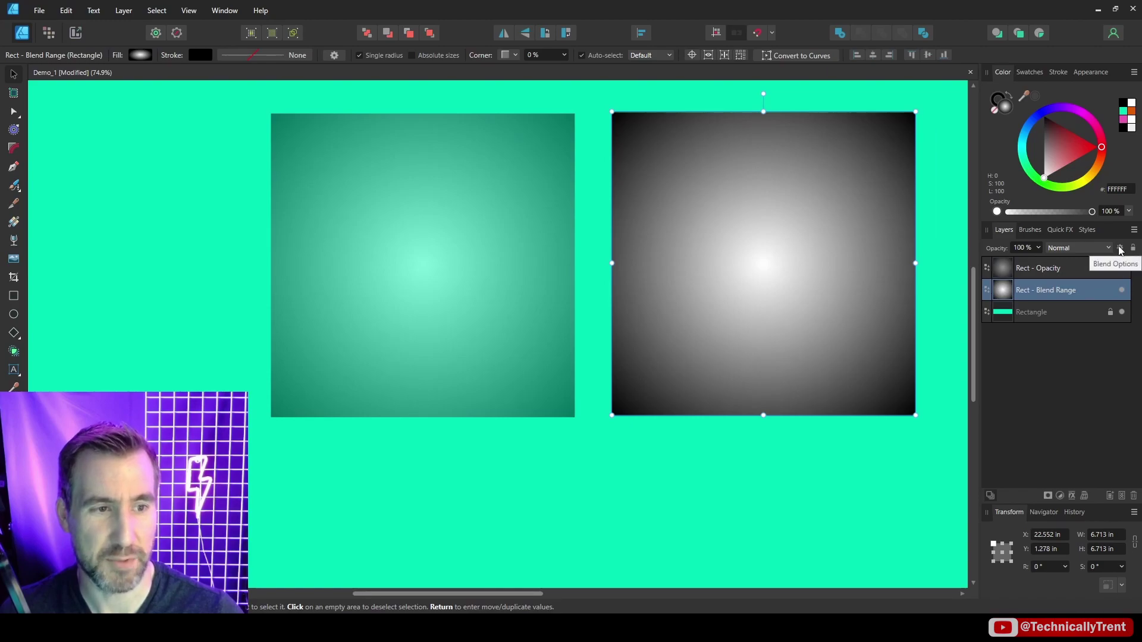
pyautogui.click(1120, 249)
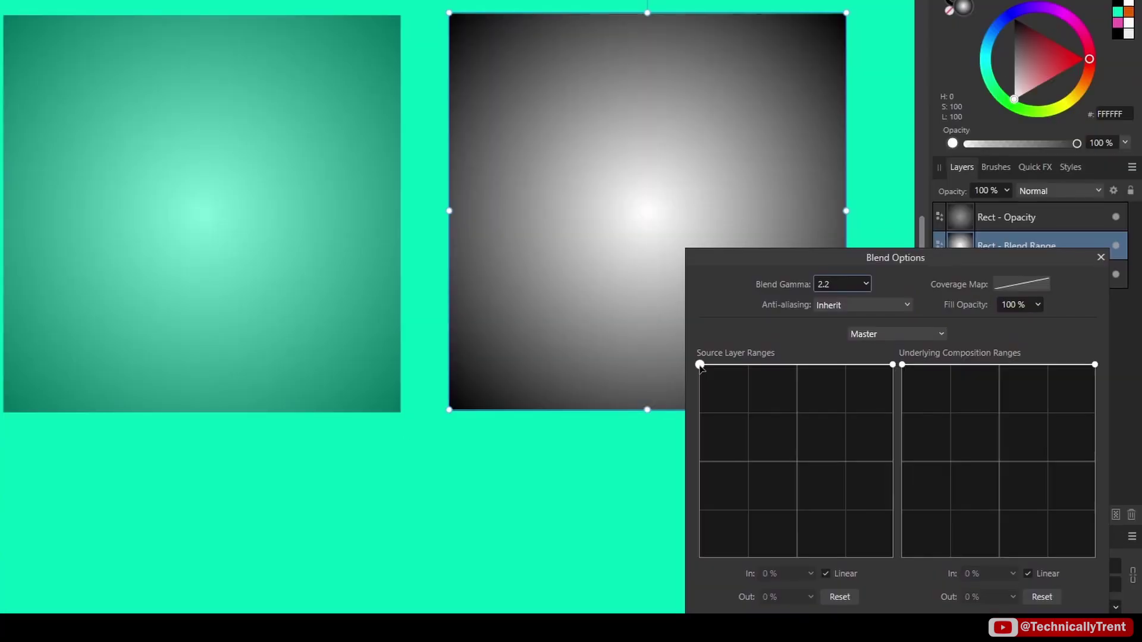
pyautogui.moveTo(700, 366); pyautogui.dragTo(680, 467)
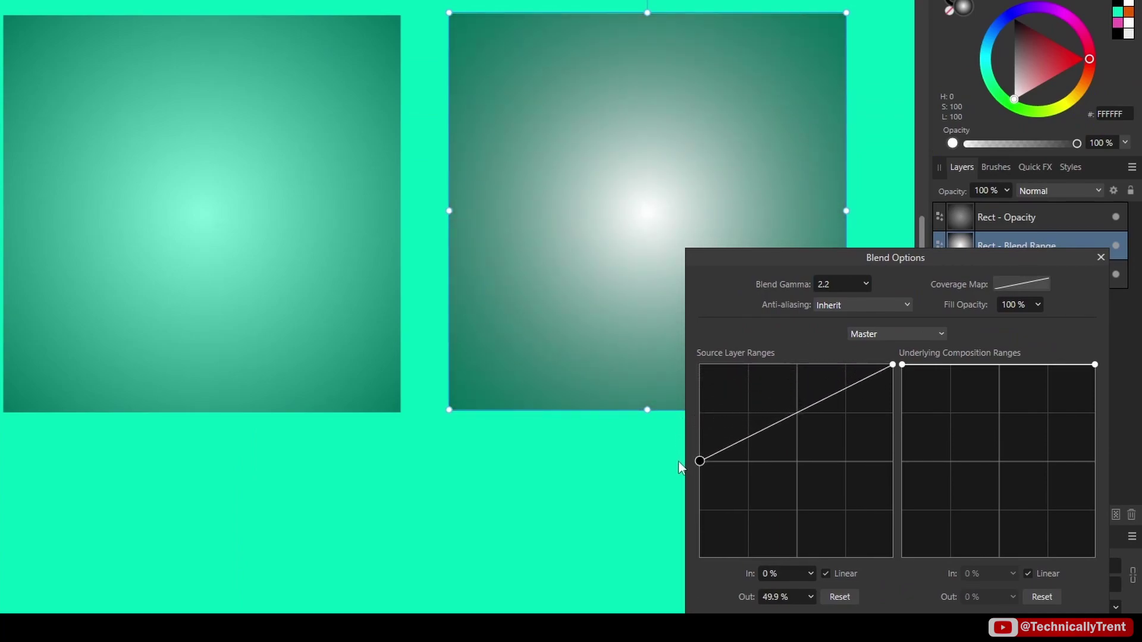
pyautogui.moveTo(893, 365); pyautogui.dragTo(916, 462)
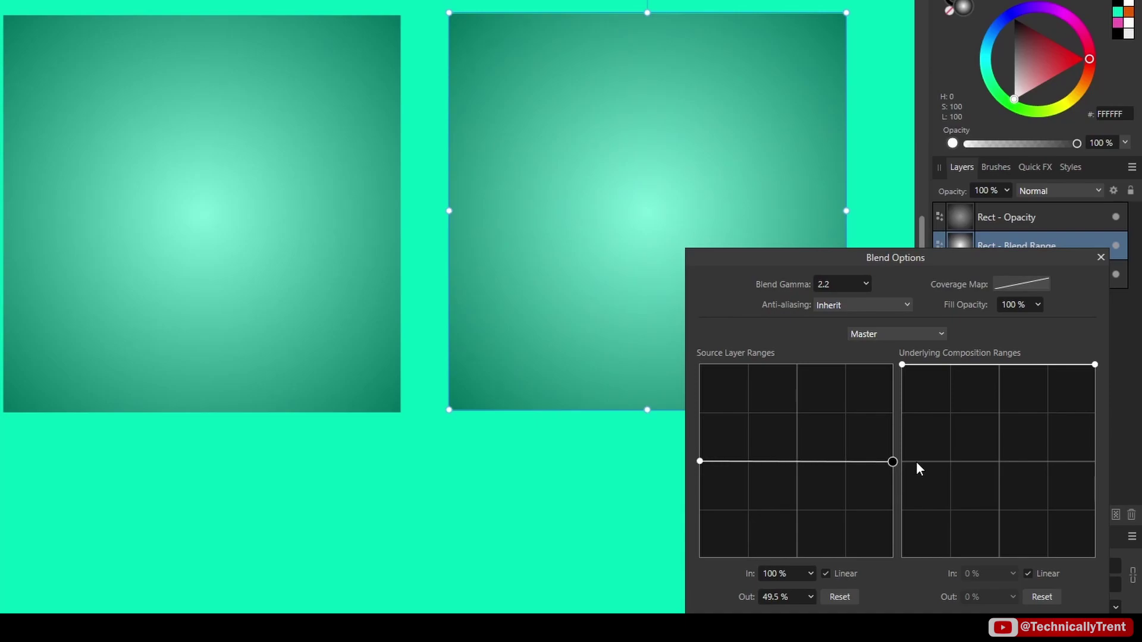
pyautogui.moveTo(949, 262); pyautogui.dragTo(991, 95)
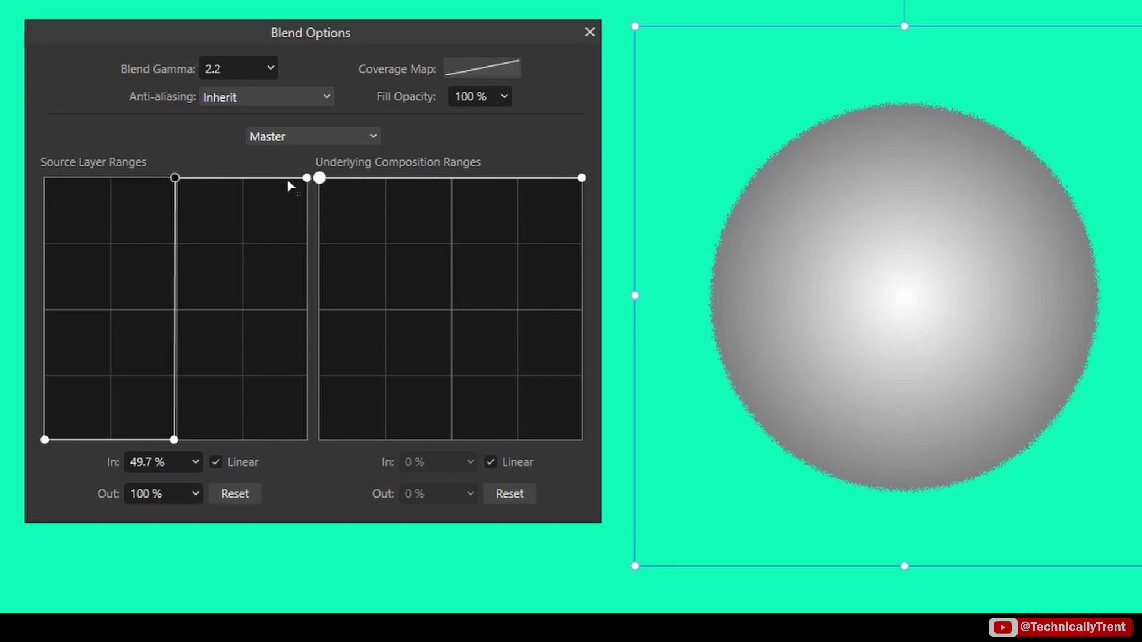
# Step: Reset the source layer ranges and ramp source opacity up from zero at black
pyautogui.click(245, 494)
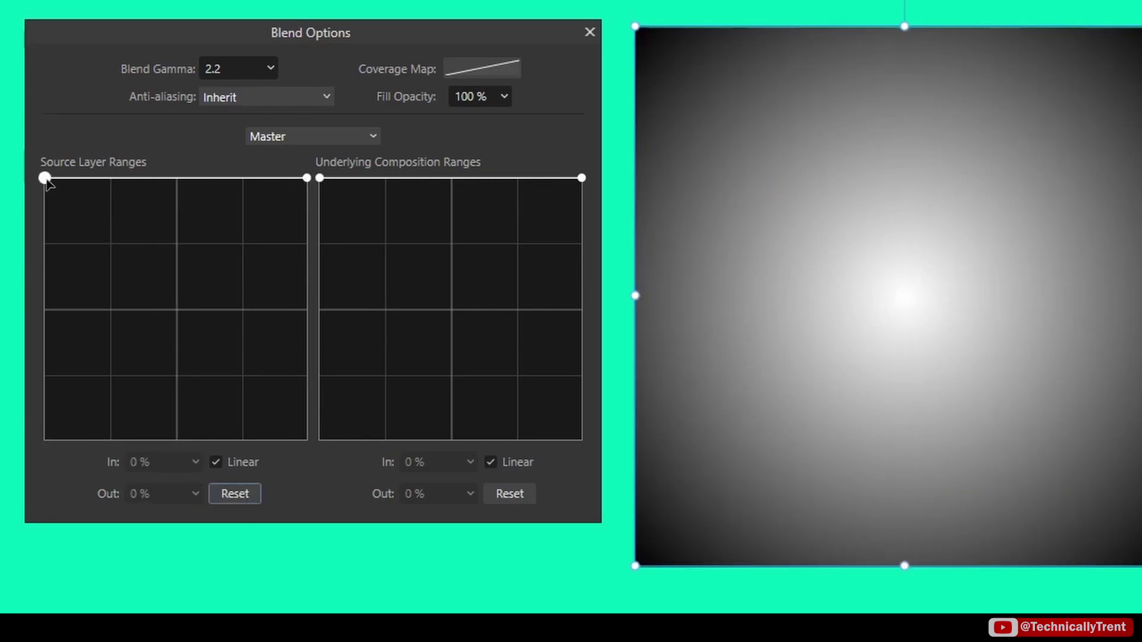
pyautogui.moveTo(44, 177); pyautogui.dragTo(18, 459)
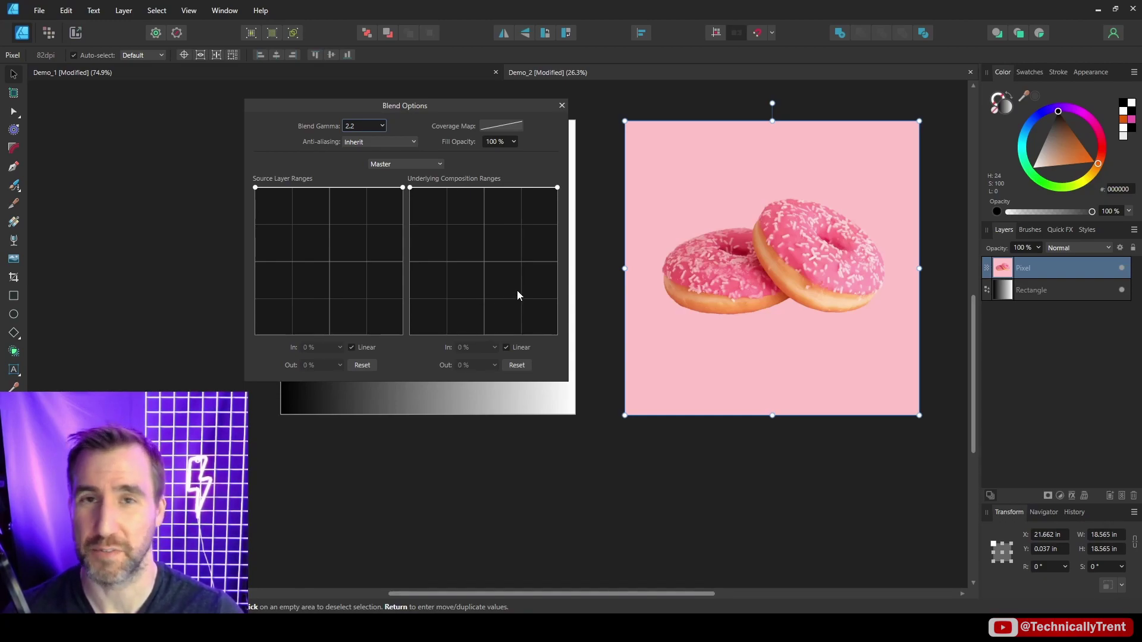
# Step: Close blend settings, deselect, nudge the donut photo left, and briefly hide it to reveal the gradient
pyautogui.click(561, 105)
pyautogui.hscroll(-1, 442, 127)
pyautogui.hotkey('ctrl', 'd')
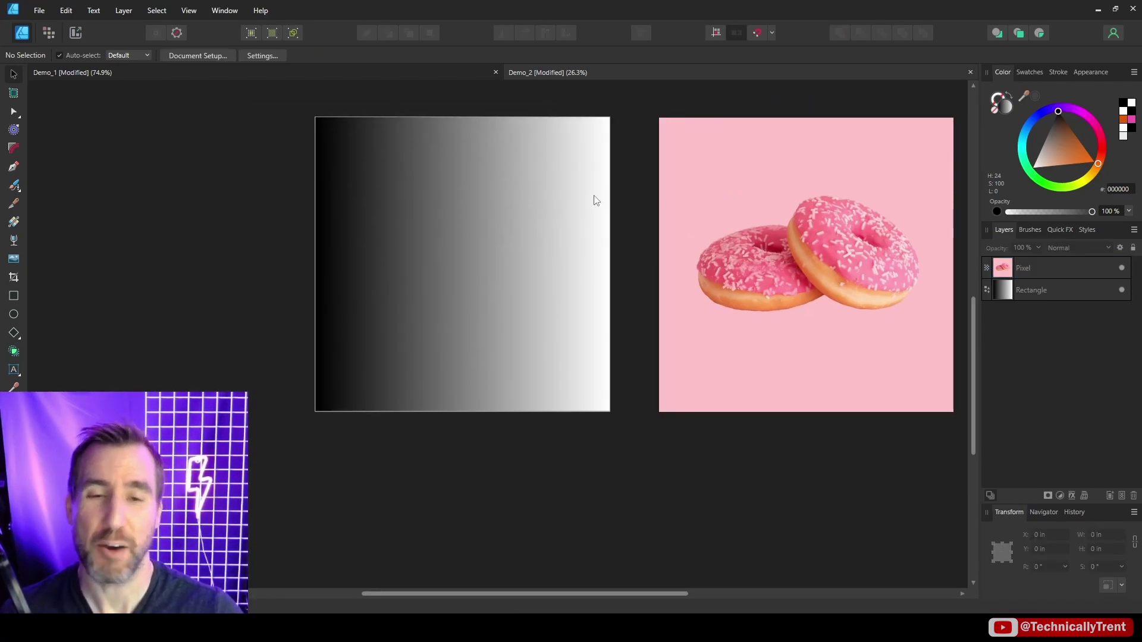
pyautogui.moveTo(806, 222); pyautogui.dragTo(561, 207)
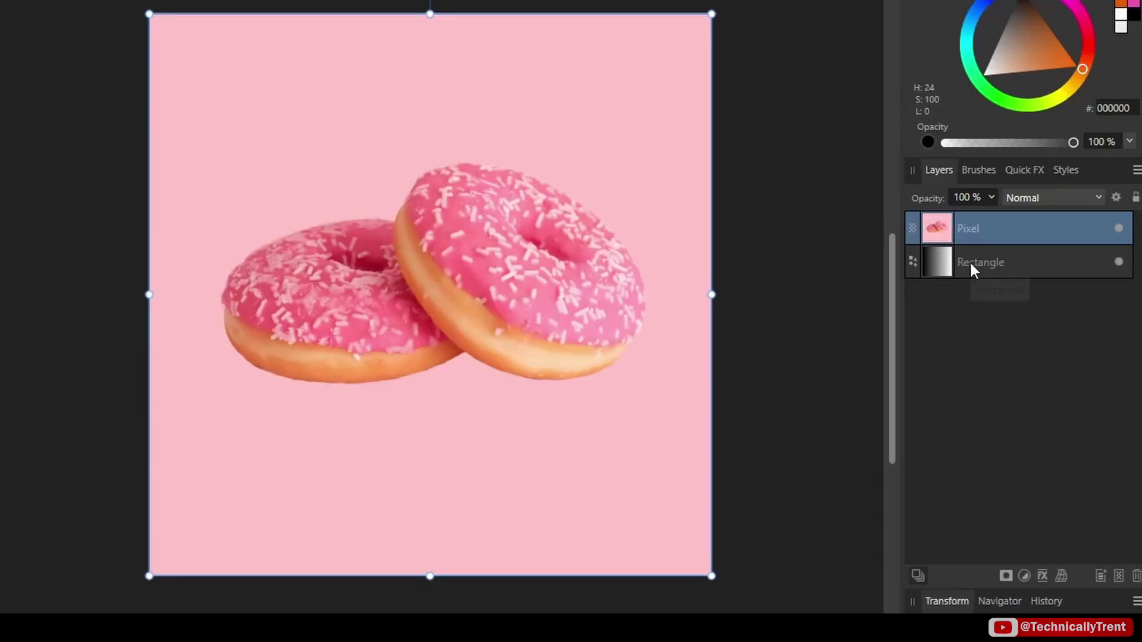
pyautogui.click(1119, 229)
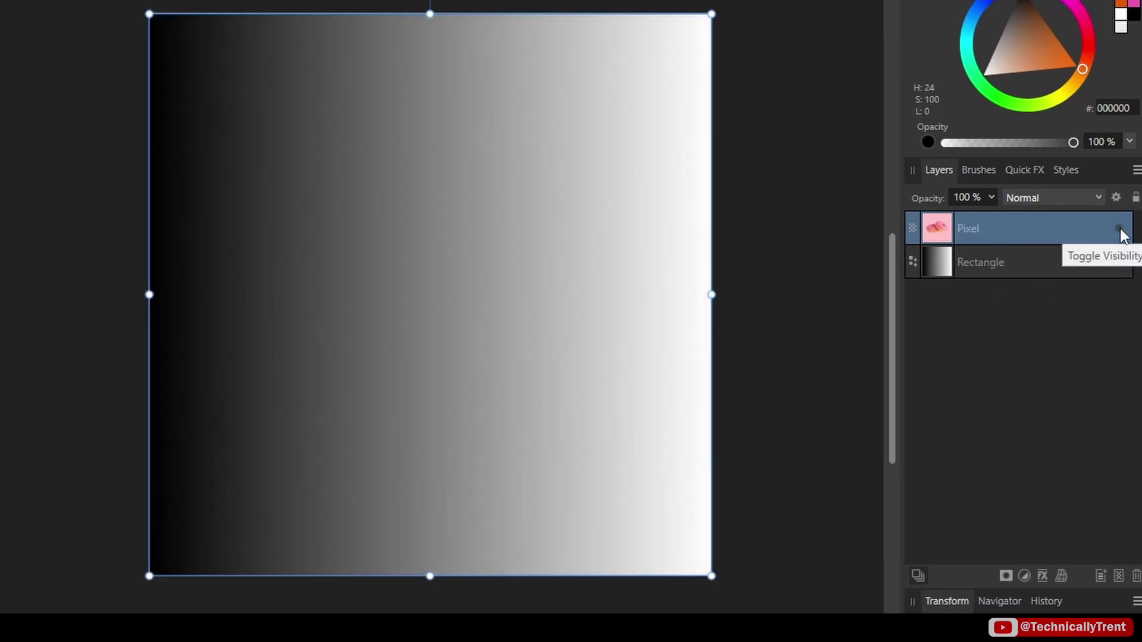
pyautogui.click(1120, 230)
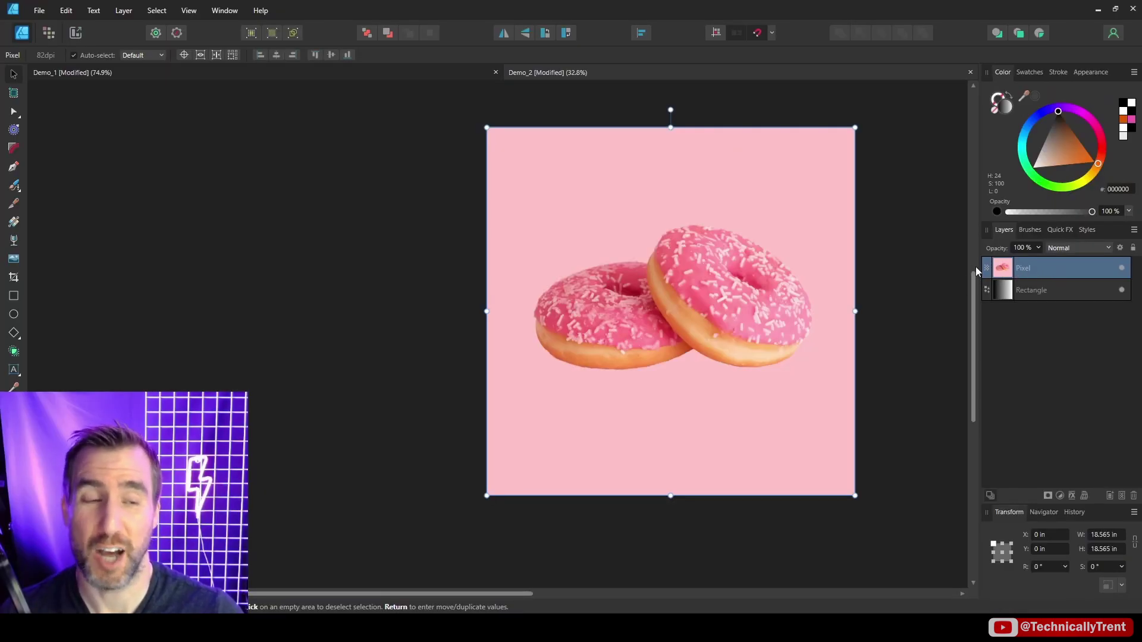
# Step: Give the donut's underlying composition range a sharp step near 50%, hiding it over darker tones
pyautogui.click(1121, 248)
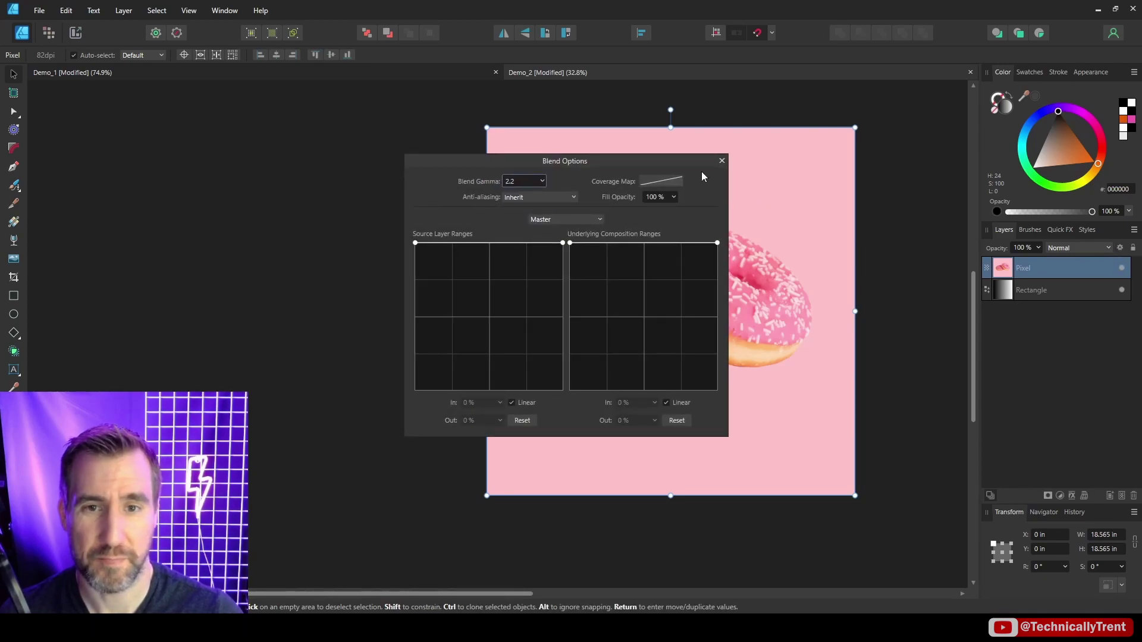
pyautogui.moveTo(701, 172); pyautogui.dragTo(999, 136)
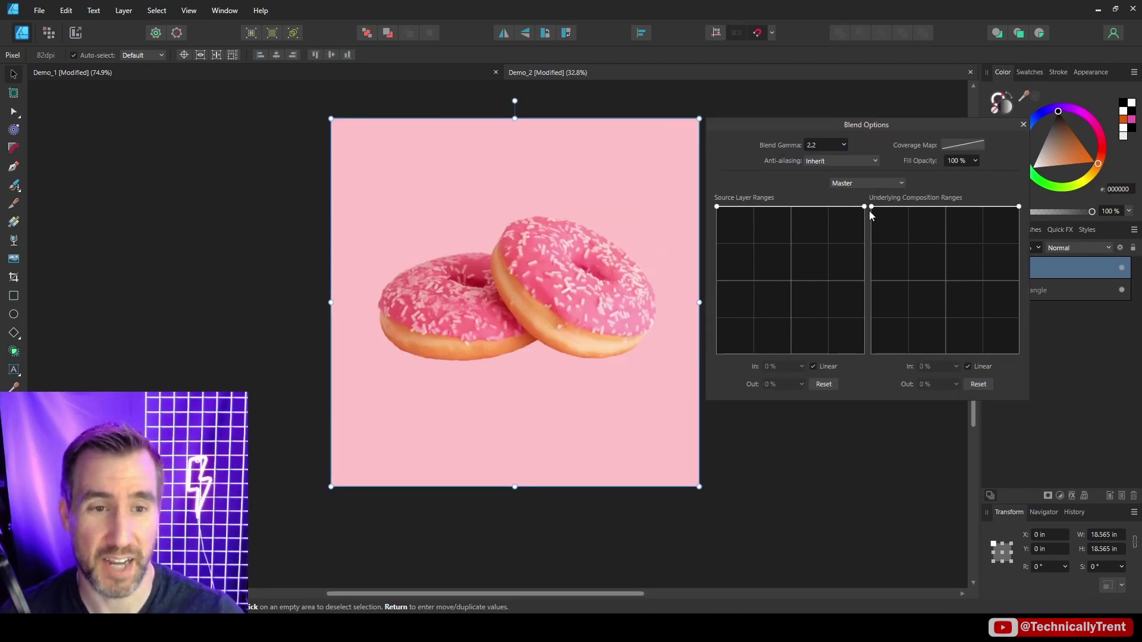
pyautogui.moveTo(871, 206); pyautogui.dragTo(871, 354)
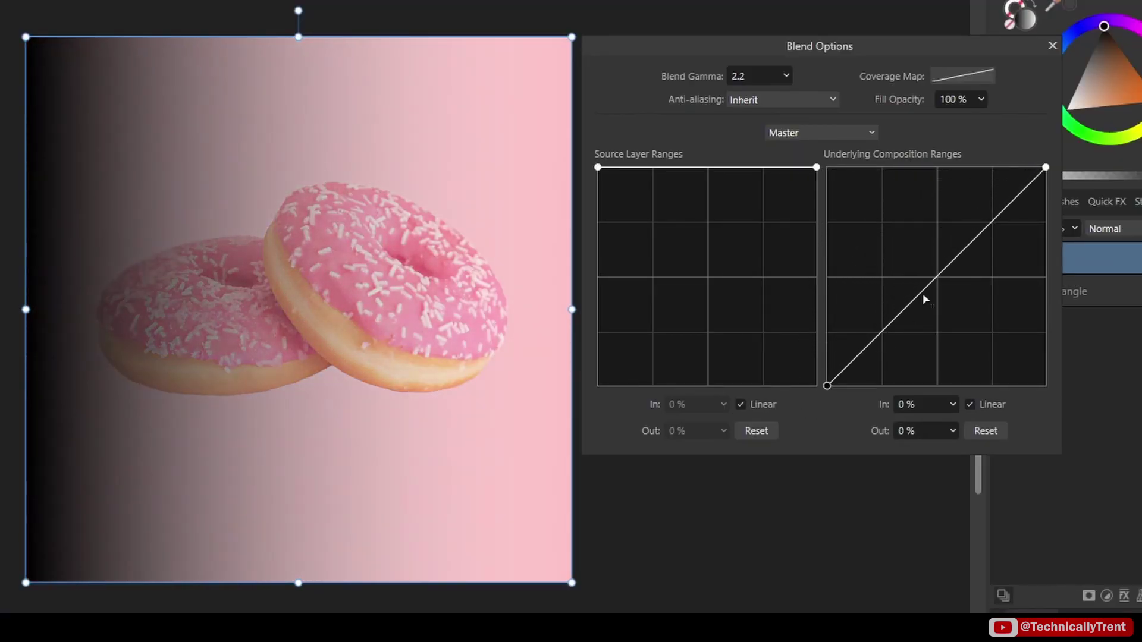
pyautogui.moveTo(939, 277); pyautogui.dragTo(938, 165)
pyautogui.moveTo(897, 262); pyautogui.dragTo(938, 386)
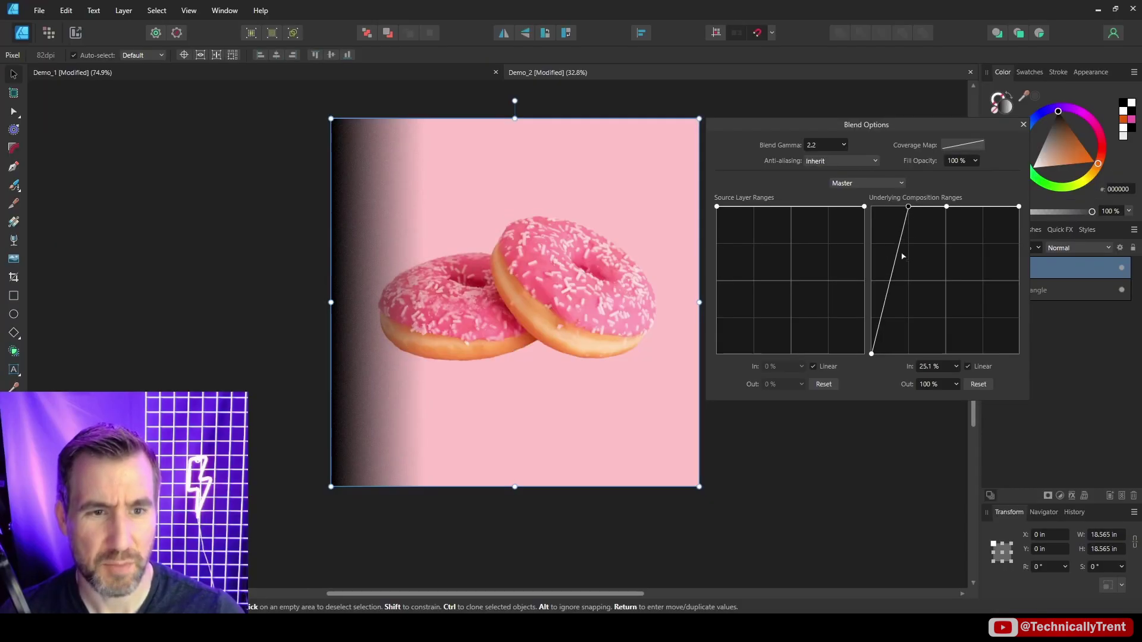
# Step: Drop the donut's underlying range to zero below about 25% and above about 77%
pyautogui.moveTo(877, 179); pyautogui.dragTo(909, 355)
pyautogui.moveTo(984, 207); pyautogui.dragTo(984, 354)
pyautogui.moveTo(951, 226); pyautogui.dragTo(1040, 371)
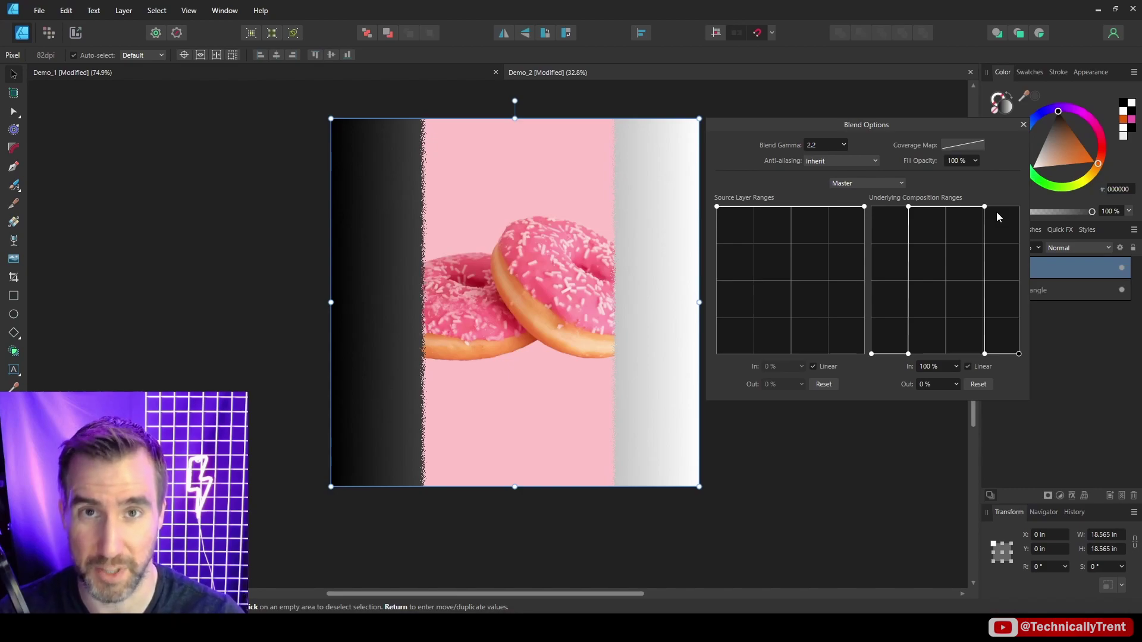
pyautogui.click(864, 207)
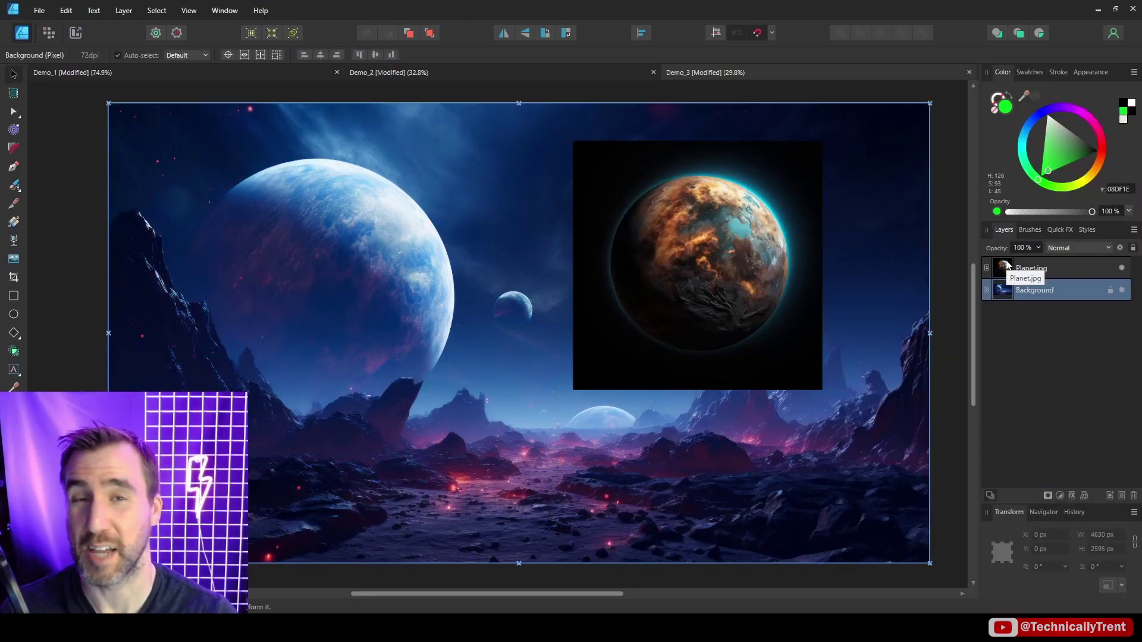
# Step: Nudge the Planet.jpg image into a new position over the space scene
pyautogui.moveTo(820, 258); pyautogui.dragTo(811, 255)
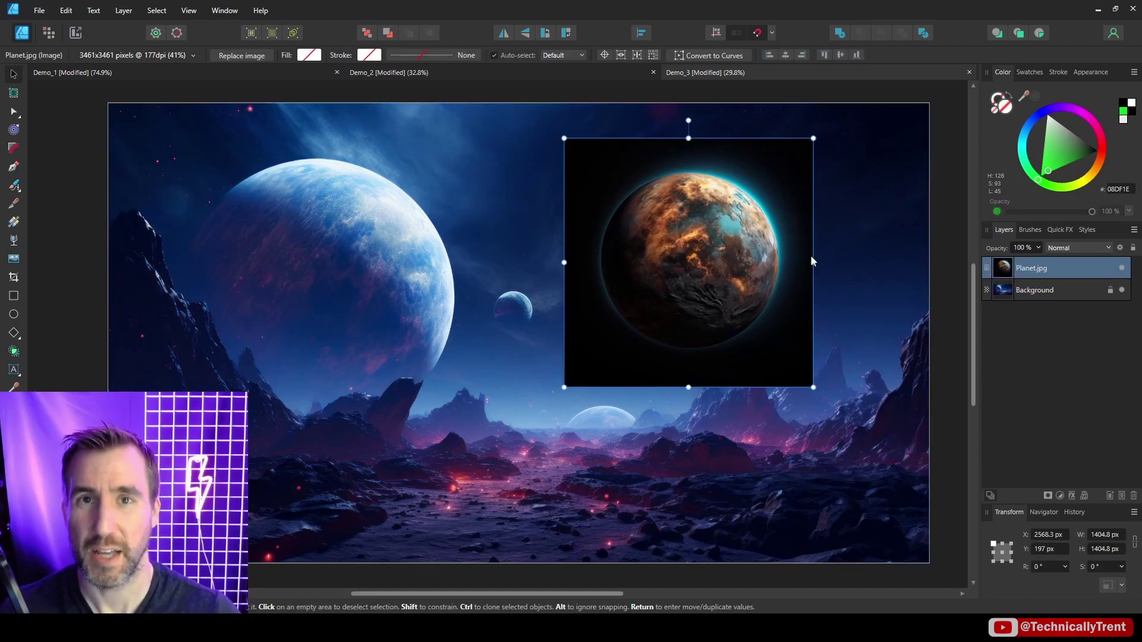
pyautogui.click(900, 257)
pyautogui.moveTo(716, 168)
pyautogui.mouseDown()
pyautogui.moveTo(700, 227)
pyautogui.moveTo(501, 208)
pyautogui.moveTo(732, 223)
pyautogui.moveTo(706, 162)
pyautogui.mouseUp()
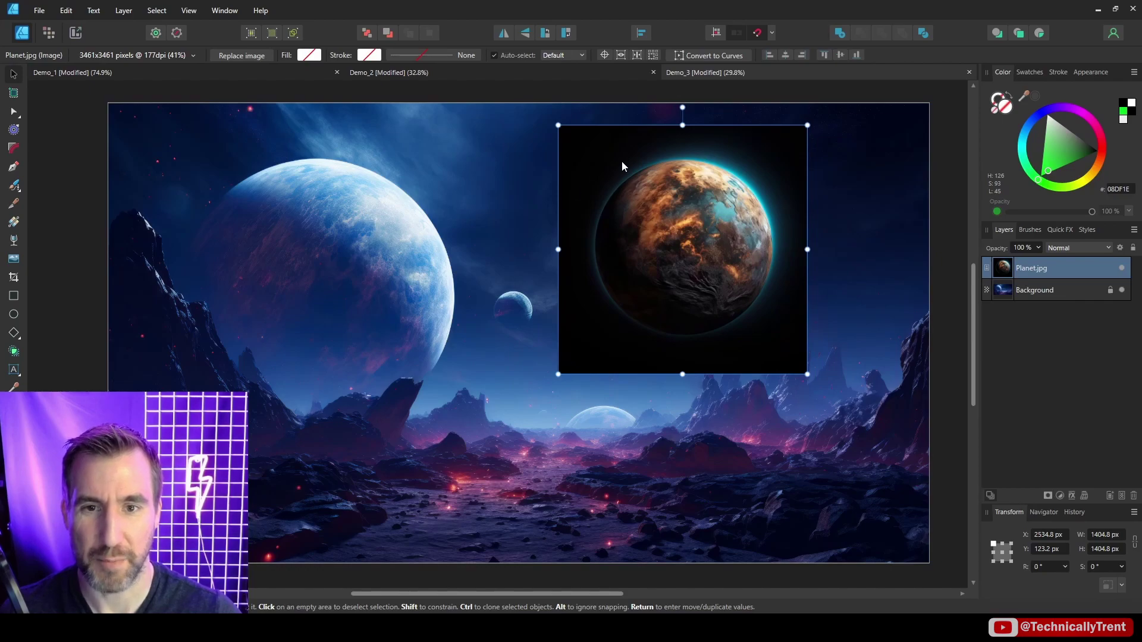
pyautogui.click(1033, 291)
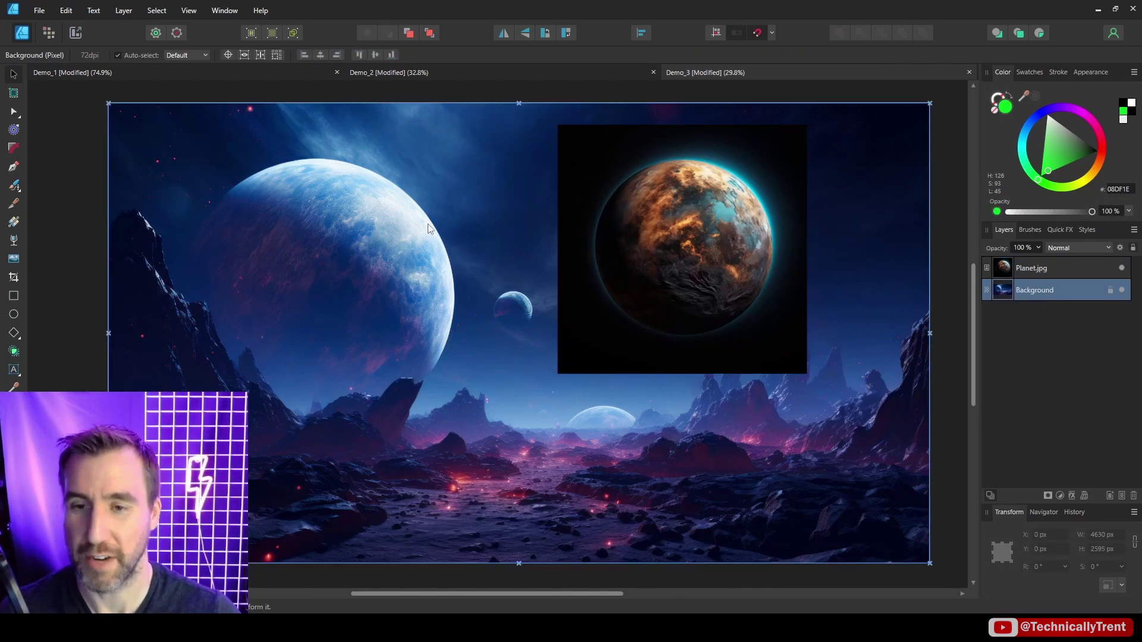
pyautogui.moveTo(557, 201); pyautogui.dragTo(574, 201)
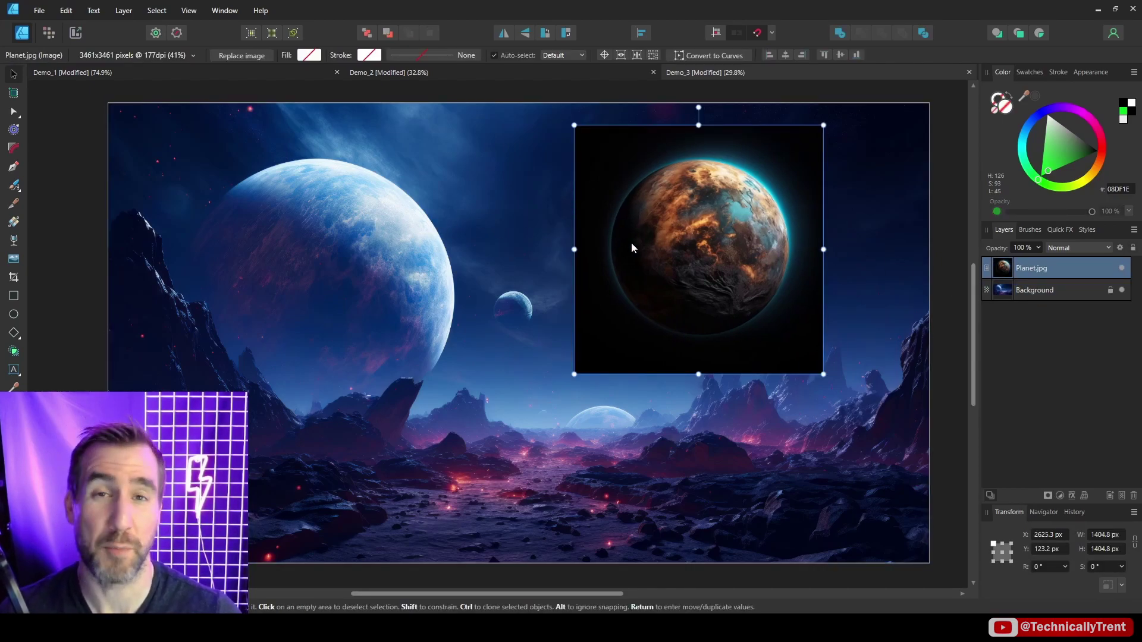
pyautogui.moveTo(692, 202); pyautogui.dragTo(707, 211)
# Step: Set the planet layer's blend mode to Screen so its black background disappears
pyautogui.click(1071, 248)
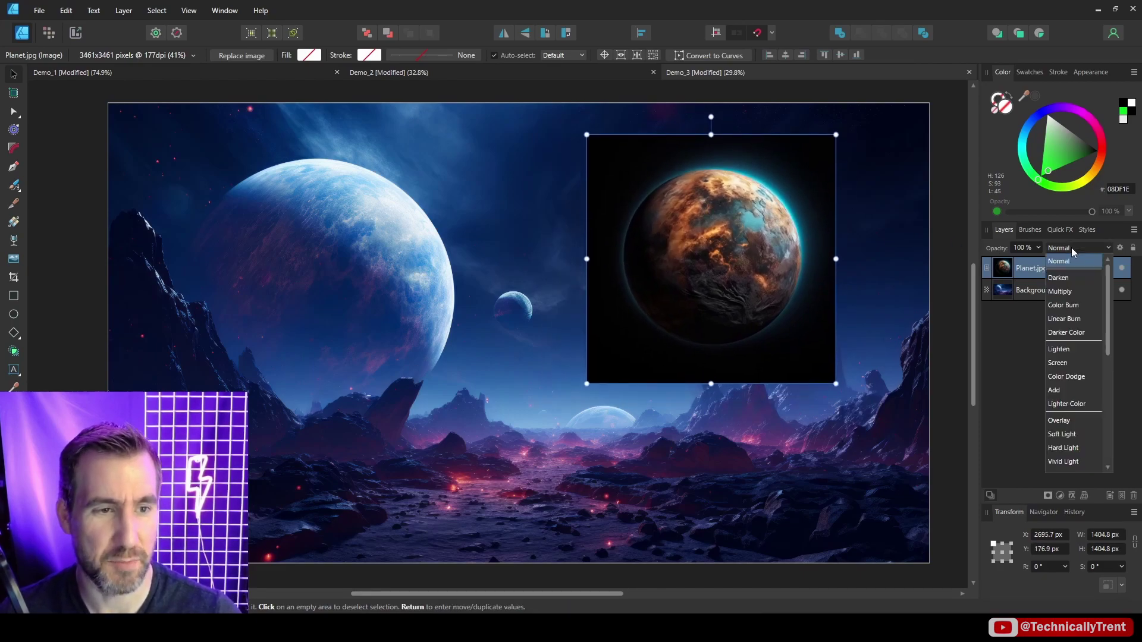
pyautogui.click(791, 236)
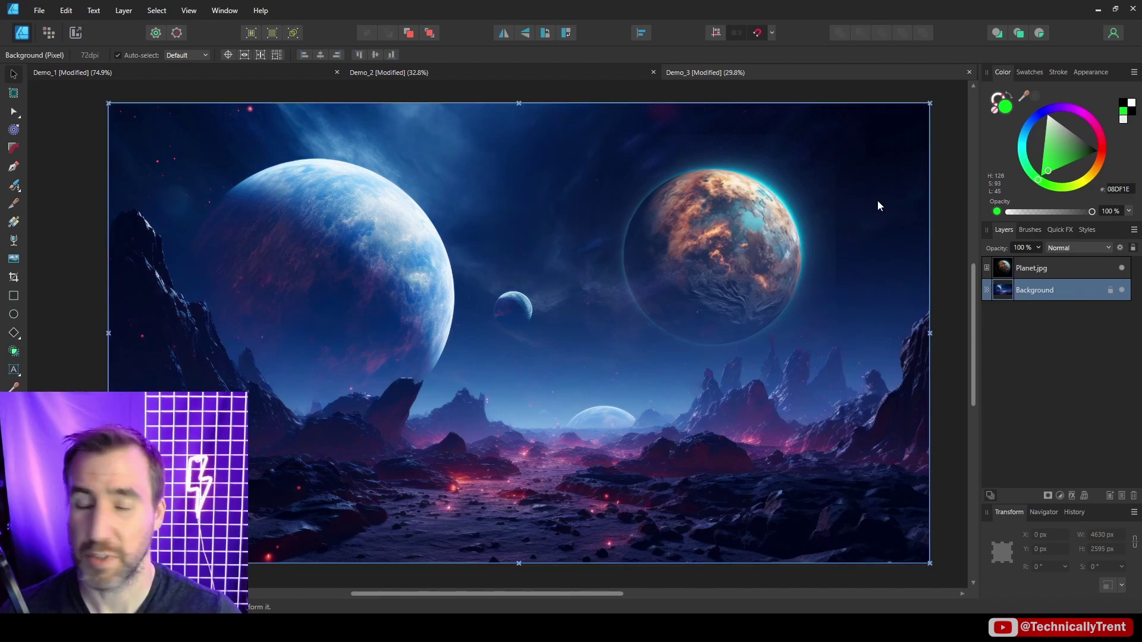
pyautogui.scroll(3, 862, 233)
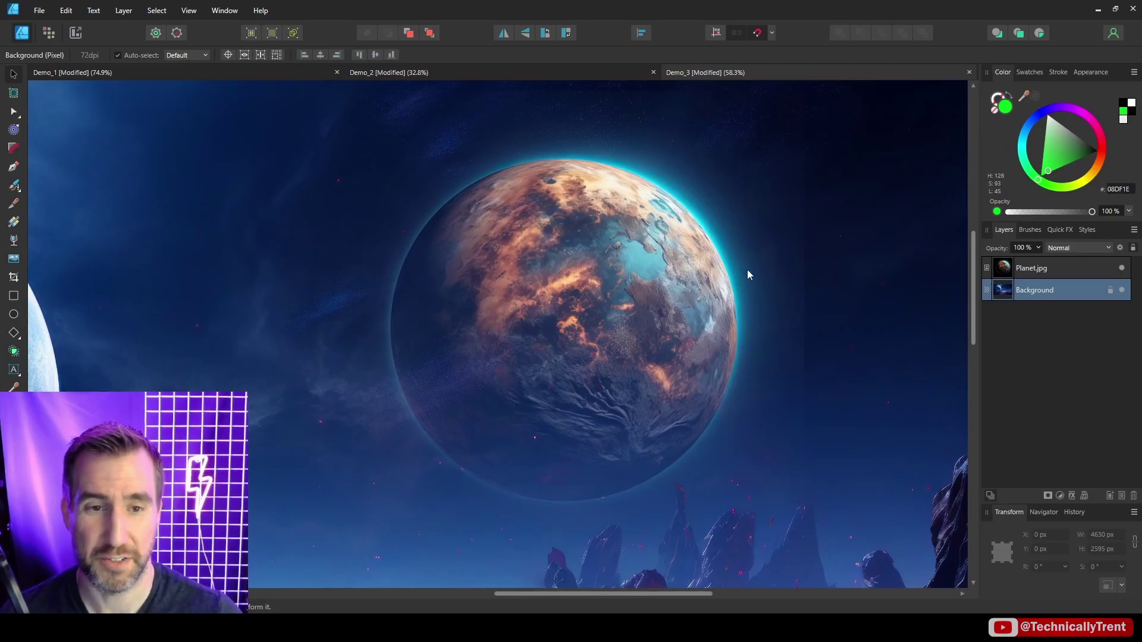
# Step: Drag the planet's Source Layer Ranges node up-left to brighten its screened blend range
pyautogui.click(1035, 271)
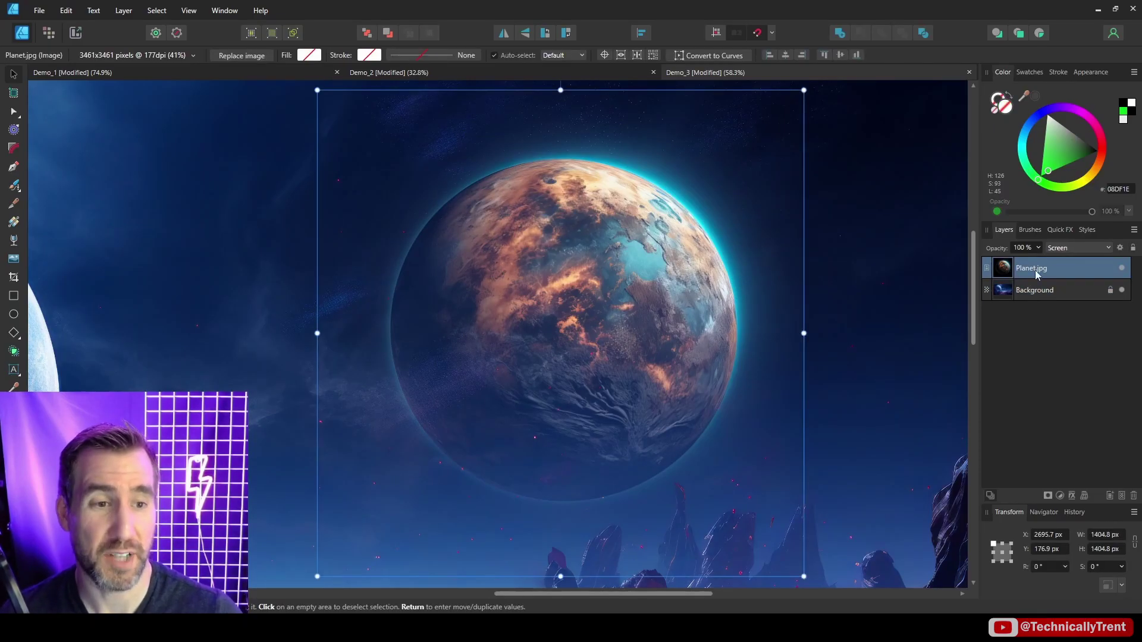
pyautogui.click(1120, 248)
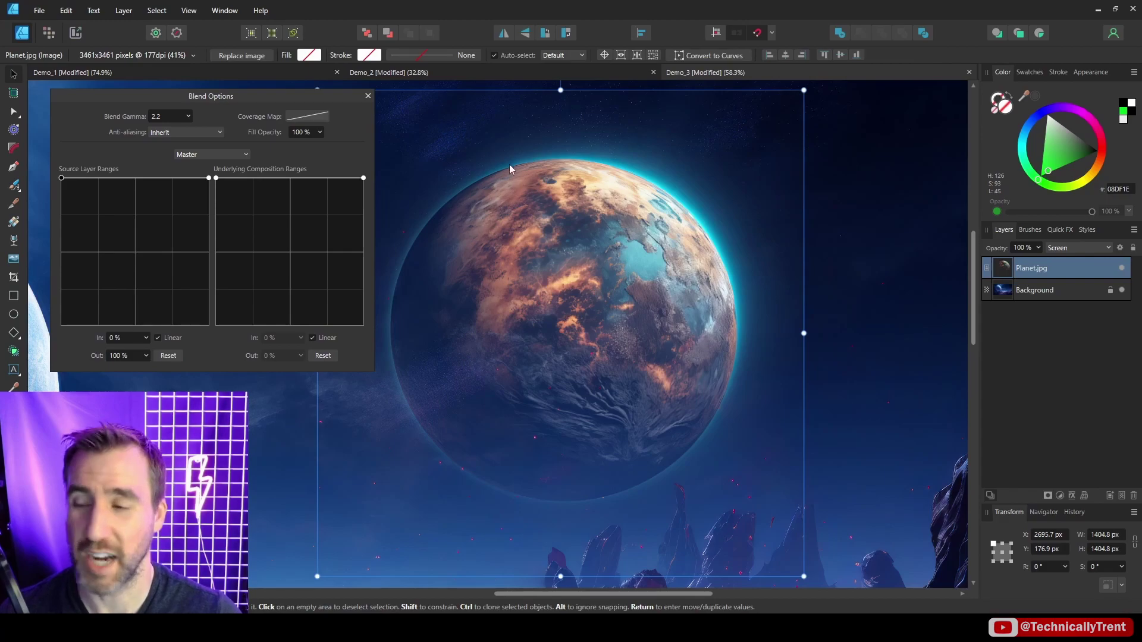
pyautogui.moveTo(61, 178); pyautogui.dragTo(90, 324)
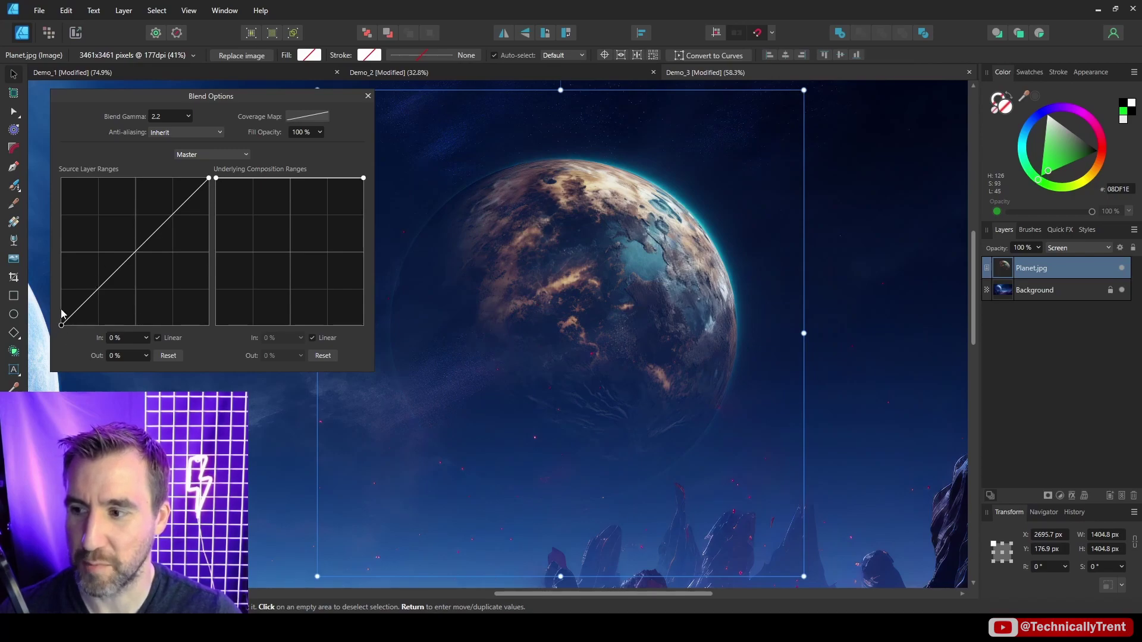
pyautogui.moveTo(95, 296); pyautogui.dragTo(70, 312)
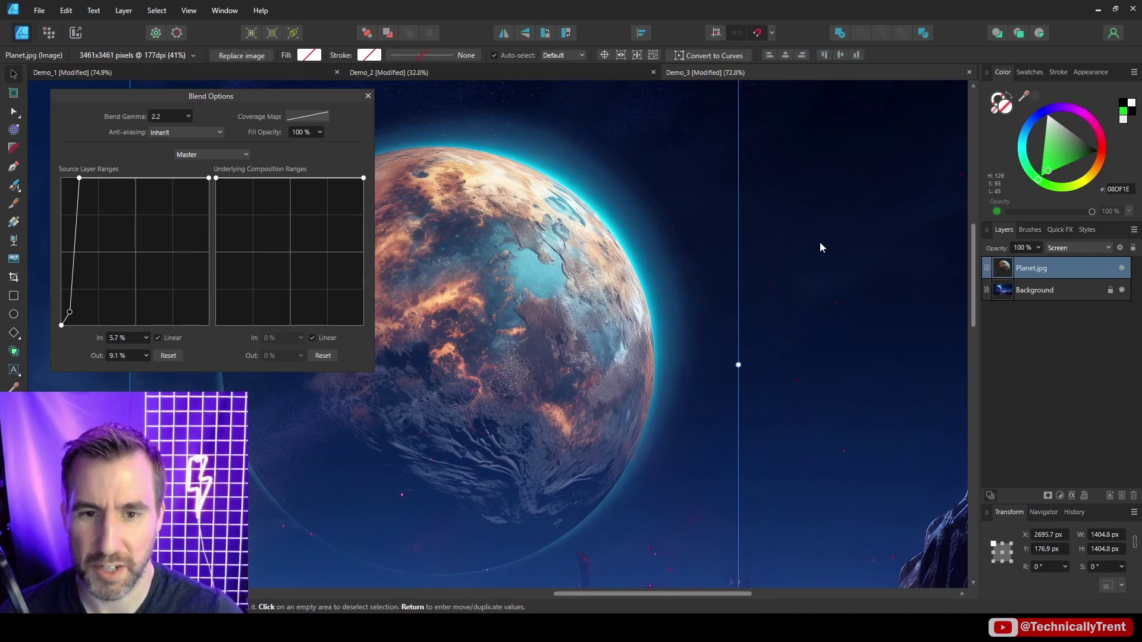
# Step: Select the background image, then reselect the Planet.jpg layer
pyautogui.click(804, 293)
pyautogui.scroll(5, 758, 273)
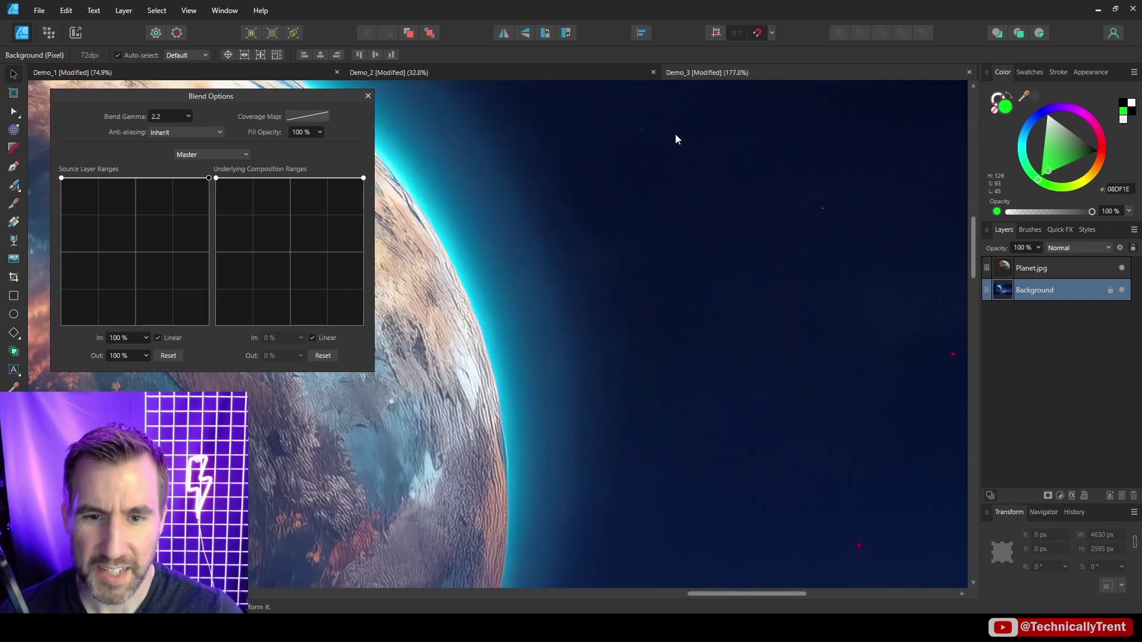
pyautogui.click(743, 162)
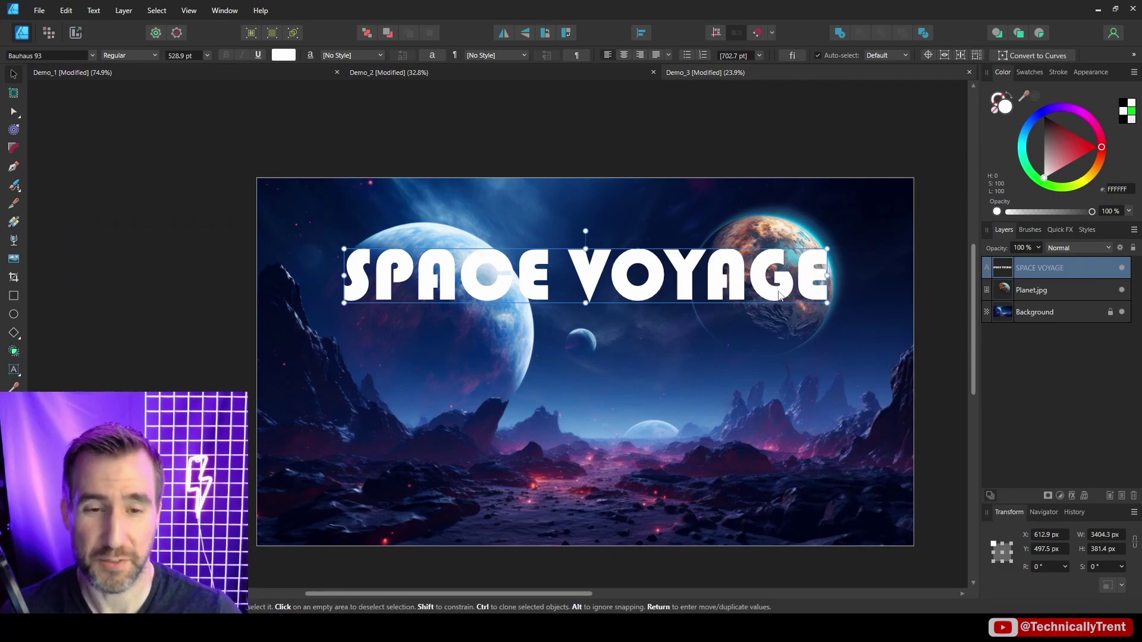
# Step: Move the SPACE VOYAGE title up and right and lower its opacity to 58%
pyautogui.moveTo(659, 279)
pyautogui.mouseDown()
pyautogui.moveTo(710, 271)
pyautogui.moveTo(664, 264)
pyautogui.mouseUp()
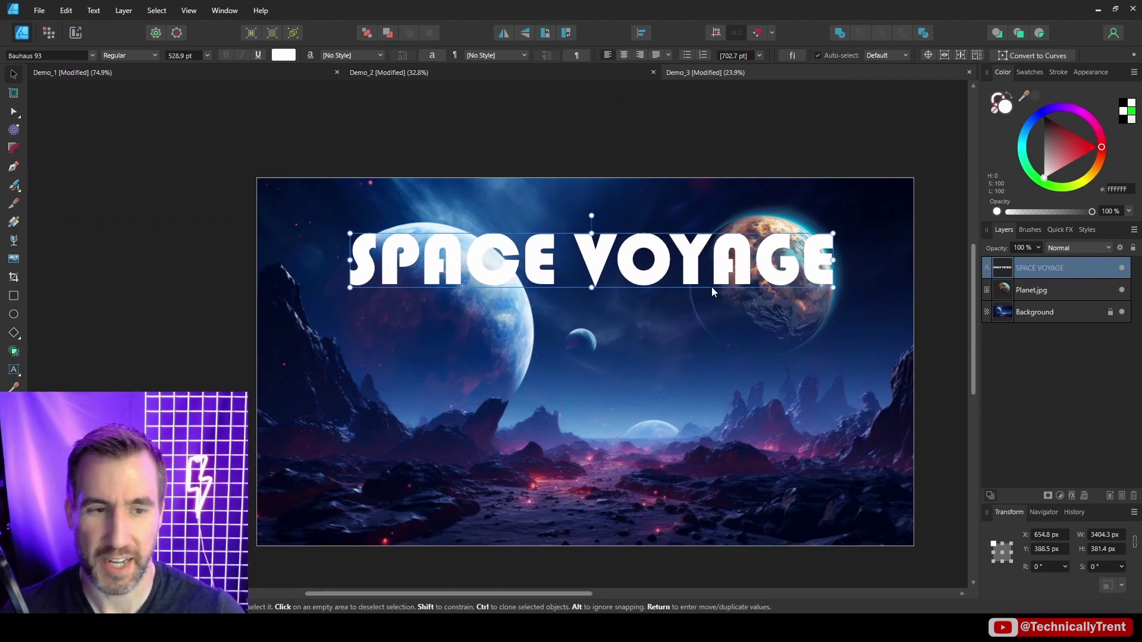
pyautogui.click(1038, 248)
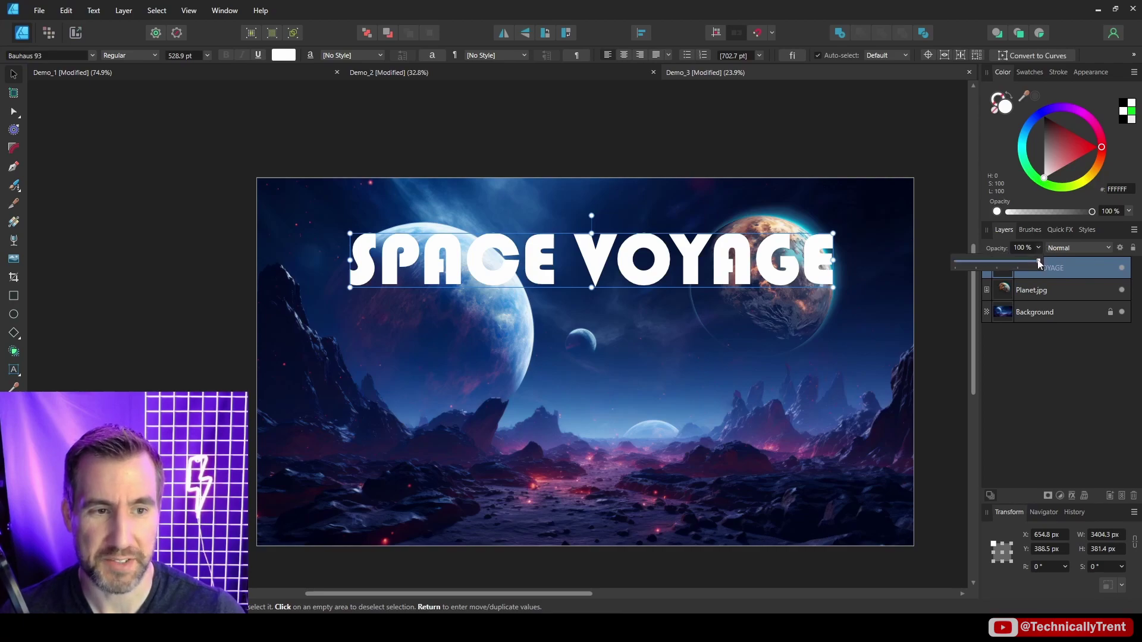
pyautogui.moveTo(1040, 263)
pyautogui.mouseDown()
pyautogui.moveTo(1004, 266)
pyautogui.moveTo(1042, 262)
pyautogui.mouseUp()
# Step: Drag the title's Underlying Composition left node down to fade it over dark areas
pyautogui.click(1120, 250)
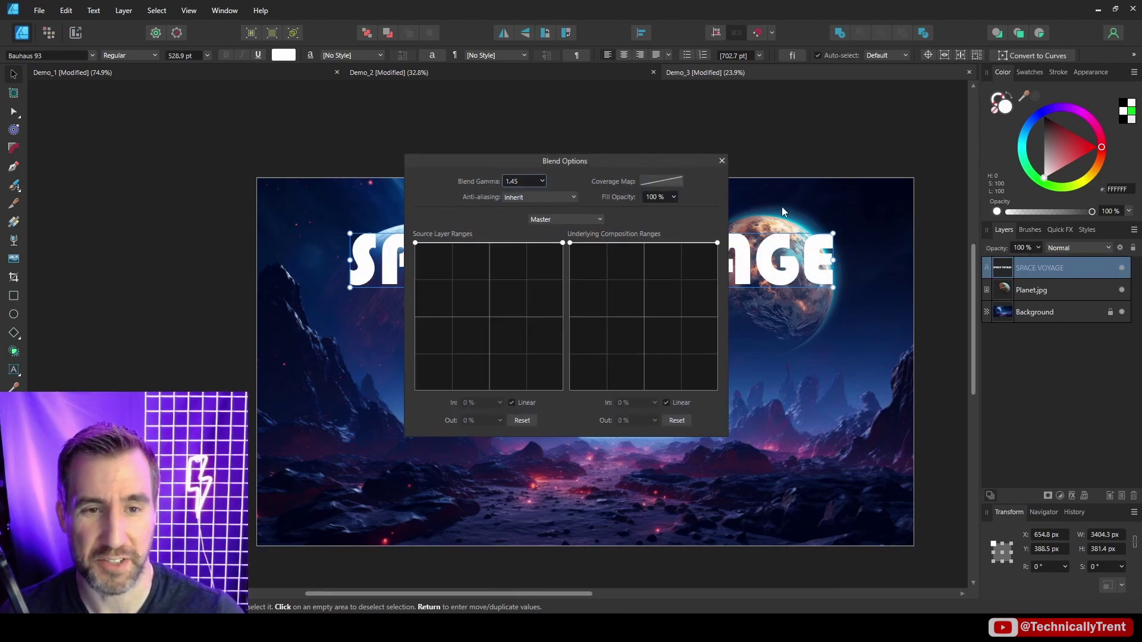
pyautogui.moveTo(640, 160); pyautogui.dragTo(1025, 306)
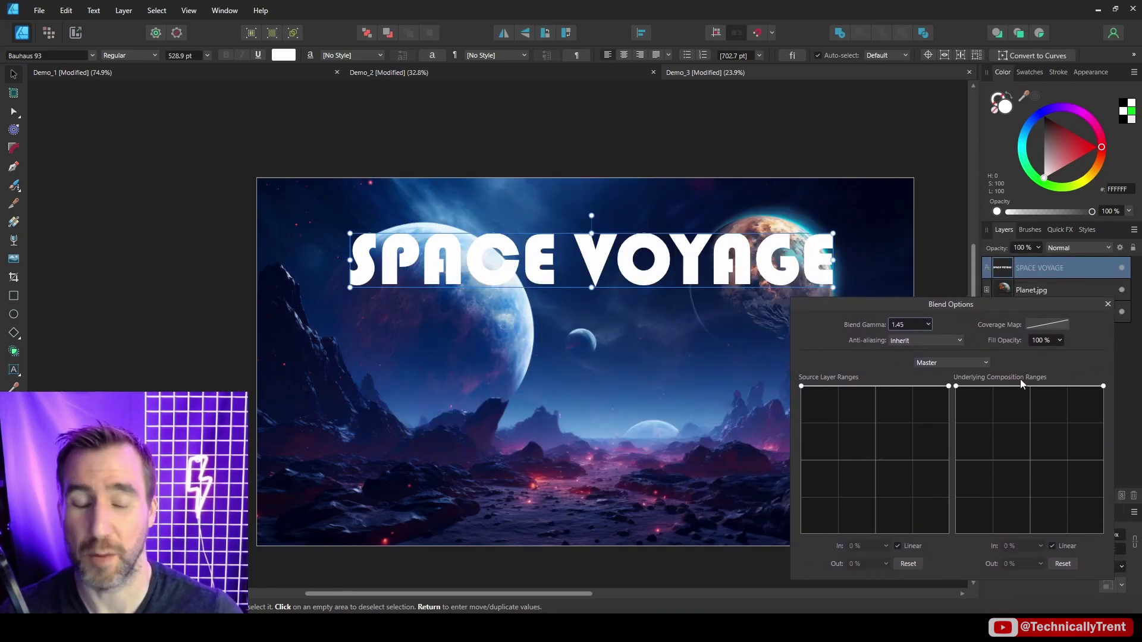
pyautogui.moveTo(956, 386); pyautogui.dragTo(933, 425)
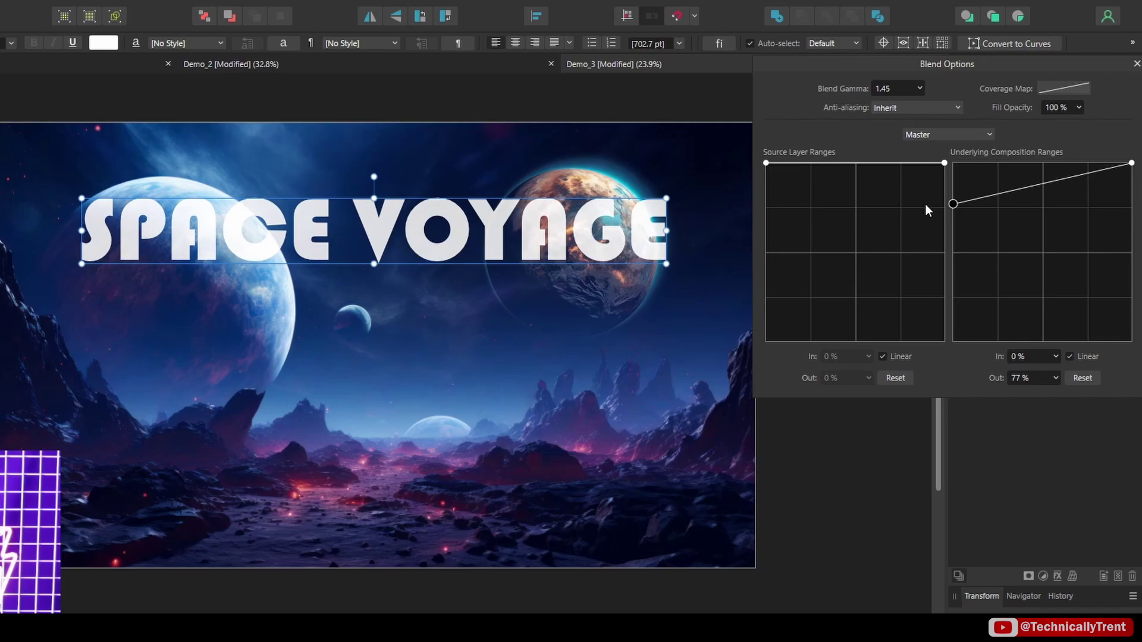
pyautogui.moveTo(925, 205); pyautogui.dragTo(926, 223)
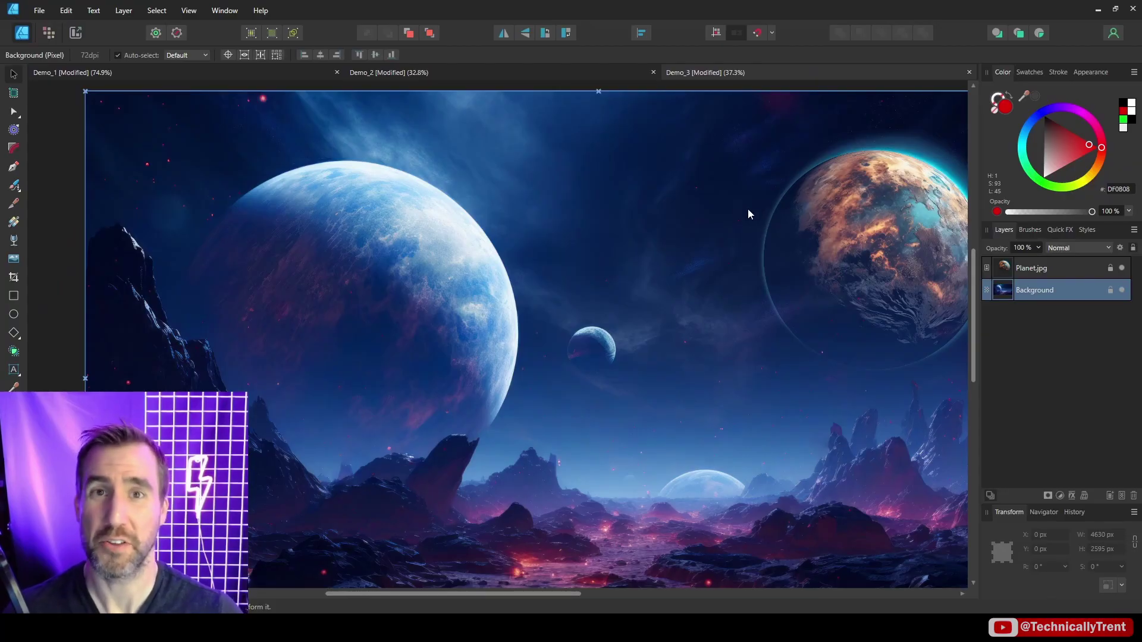
# Step: Draw a red circle and move it onto the big planet's edge
pyautogui.click(13, 314)
pyautogui.moveTo(562, 136); pyautogui.dragTo(724, 296)
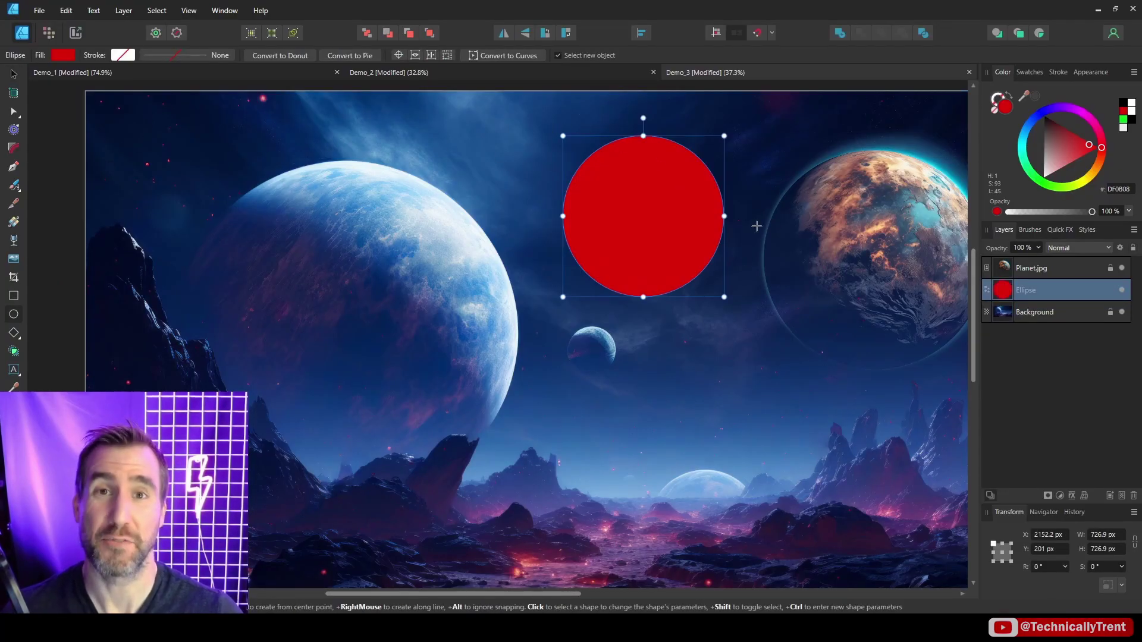
pyautogui.click(13, 74)
pyautogui.moveTo(663, 211); pyautogui.dragTo(522, 183)
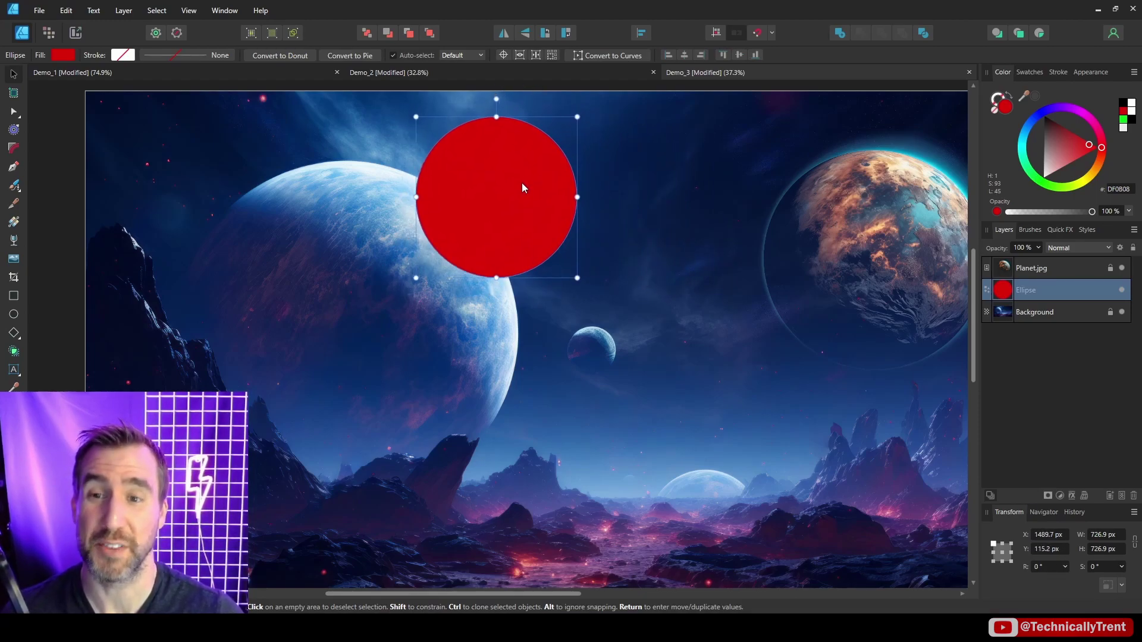
pyautogui.click(1121, 289)
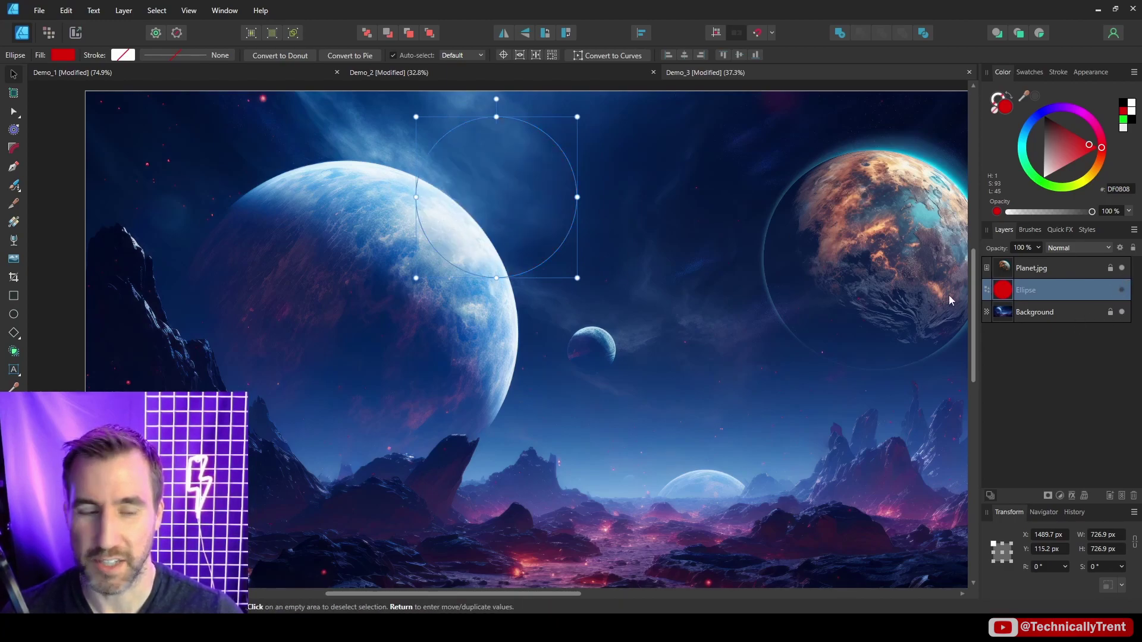
pyautogui.click(1121, 291)
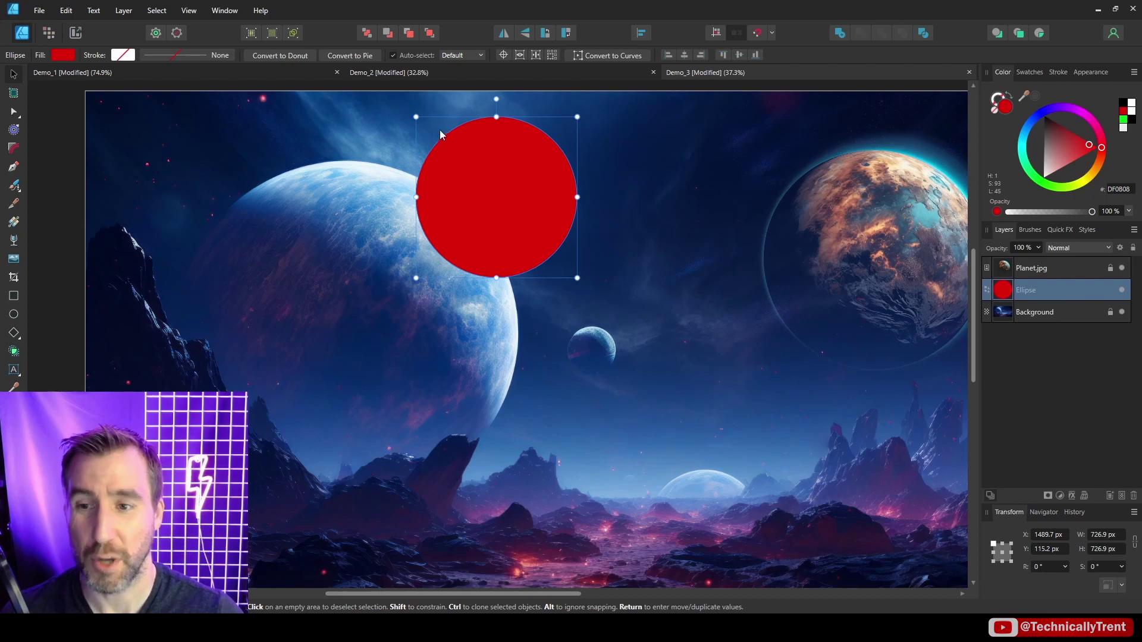
# Step: Reshape the circle's Underlying Composition ranges so the planet cuts into it
pyautogui.click(1120, 248)
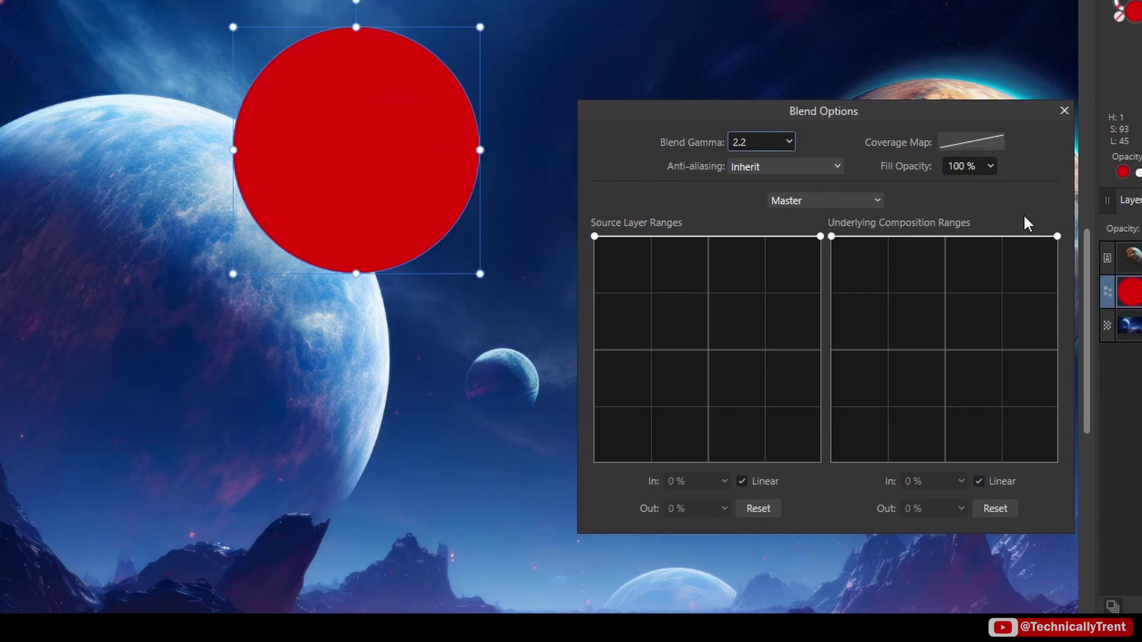
pyautogui.moveTo(1056, 238); pyautogui.dragTo(1079, 459)
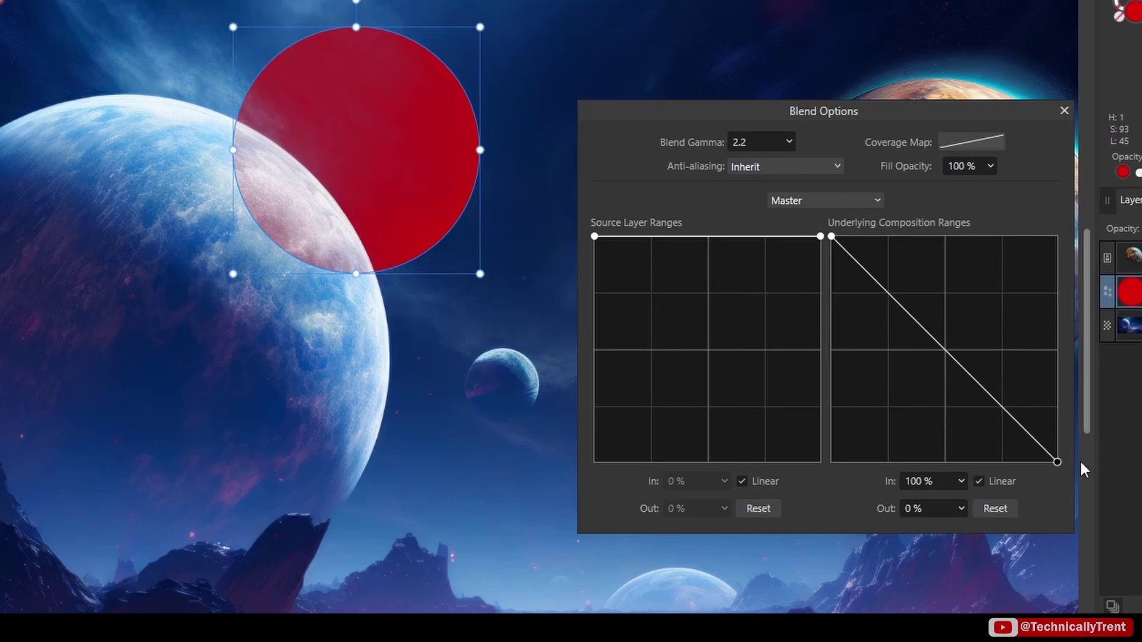
pyautogui.moveTo(984, 390); pyautogui.dragTo(1014, 235)
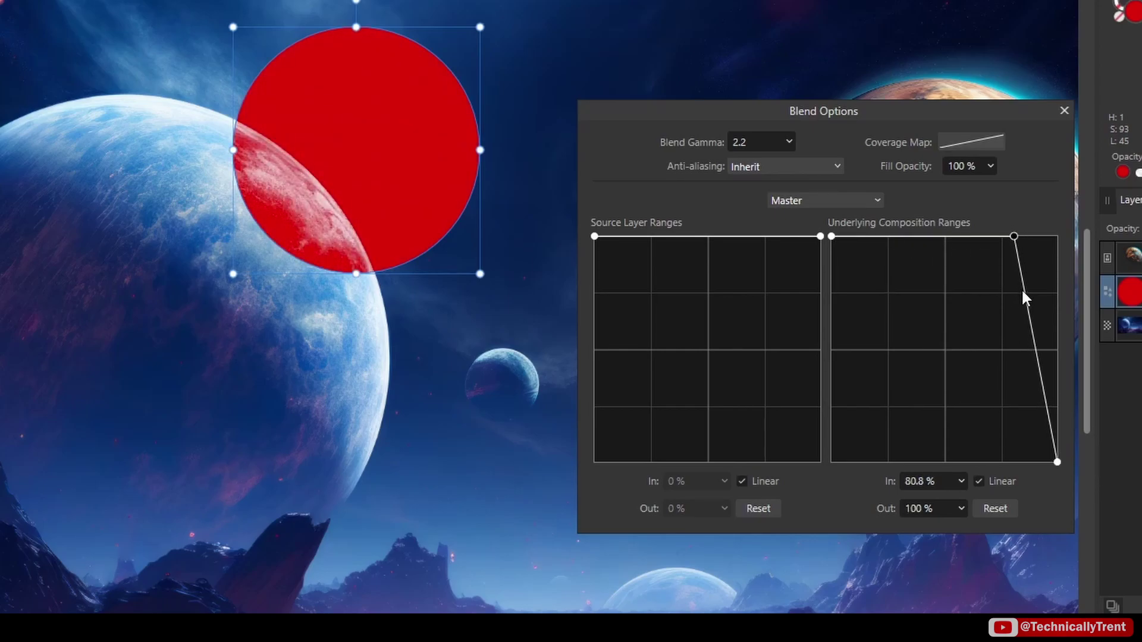
pyautogui.moveTo(1029, 345); pyautogui.dragTo(1007, 462)
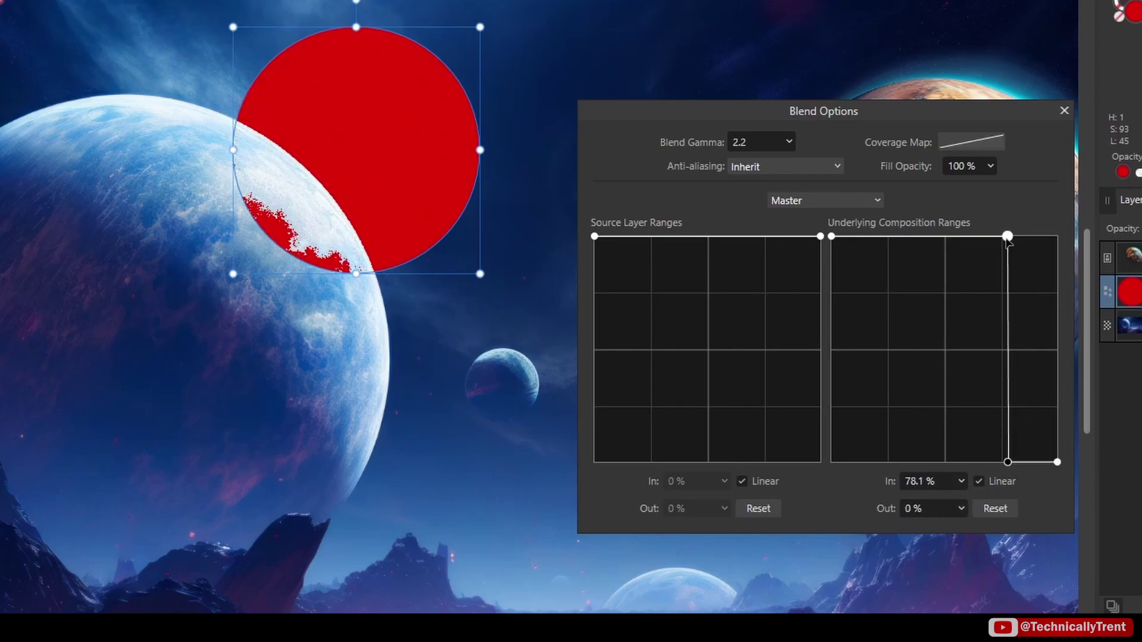
pyautogui.moveTo(1007, 236); pyautogui.dragTo(948, 236)
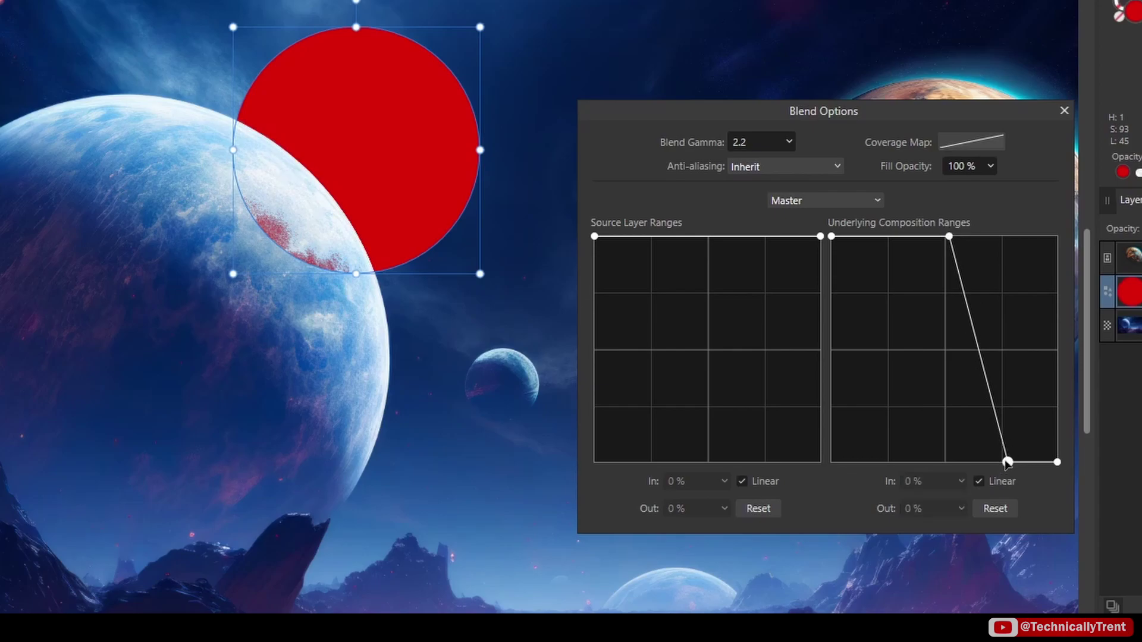
pyautogui.moveTo(1007, 461); pyautogui.dragTo(970, 462)
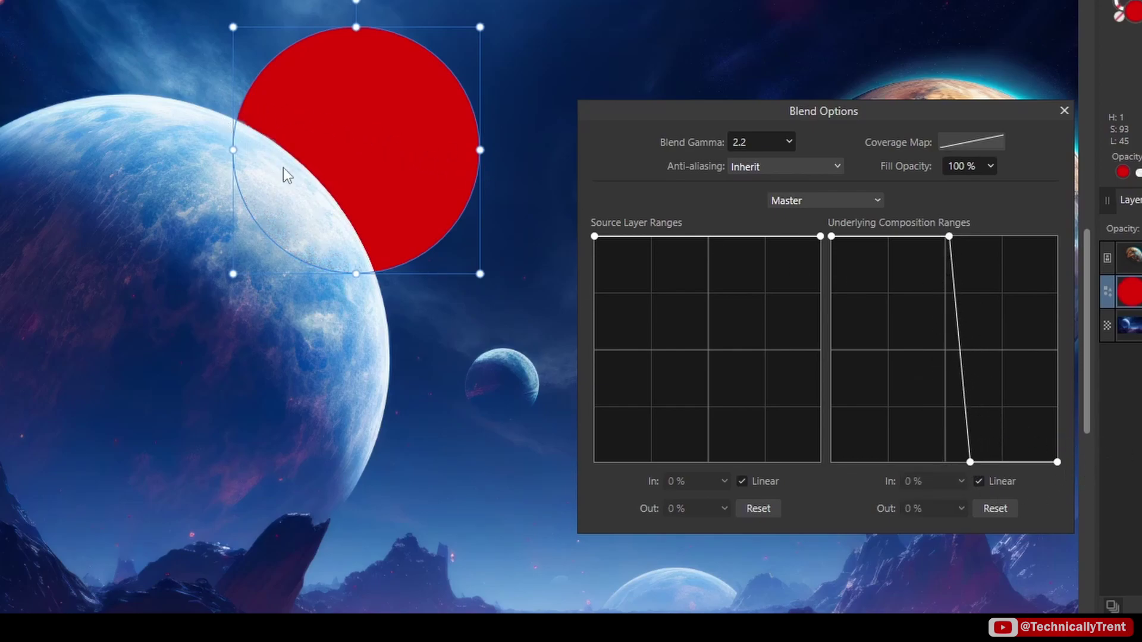
# Step: Fine-tune the Underlying Composition nodes into a hard vertical cutoff around the planet
pyautogui.scroll(5, 308, 107)
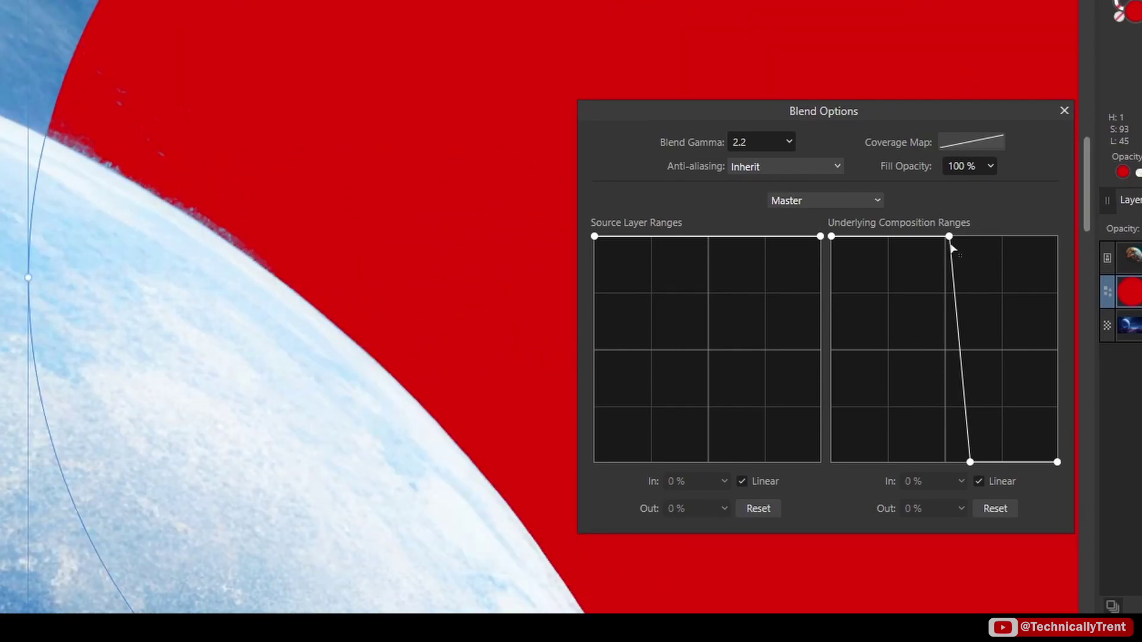
pyautogui.moveTo(949, 238); pyautogui.dragTo(970, 239)
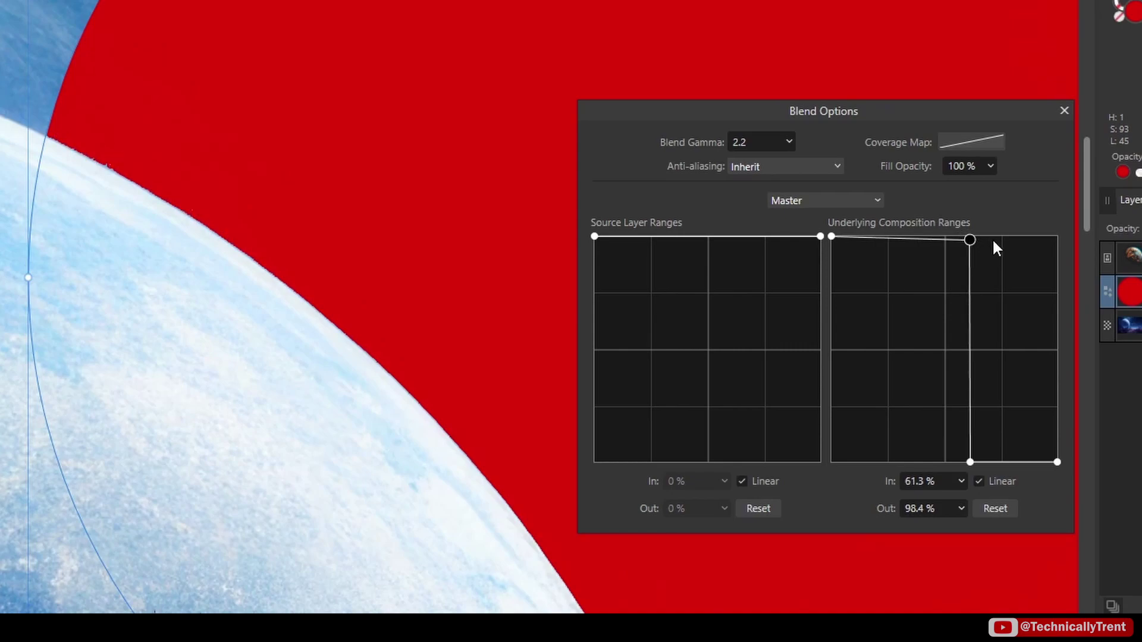
pyautogui.moveTo(973, 463); pyautogui.dragTo(977, 462)
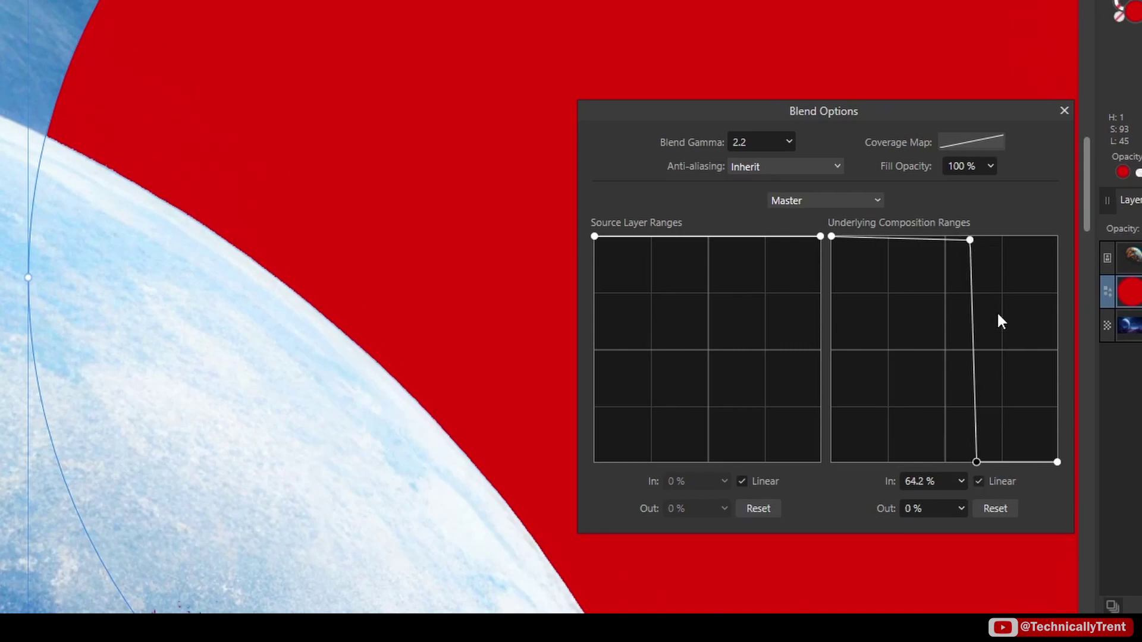
pyautogui.moveTo(973, 245); pyautogui.dragTo(966, 214)
pyautogui.click(976, 462)
pyautogui.moveTo(975, 462); pyautogui.dragTo(966, 462)
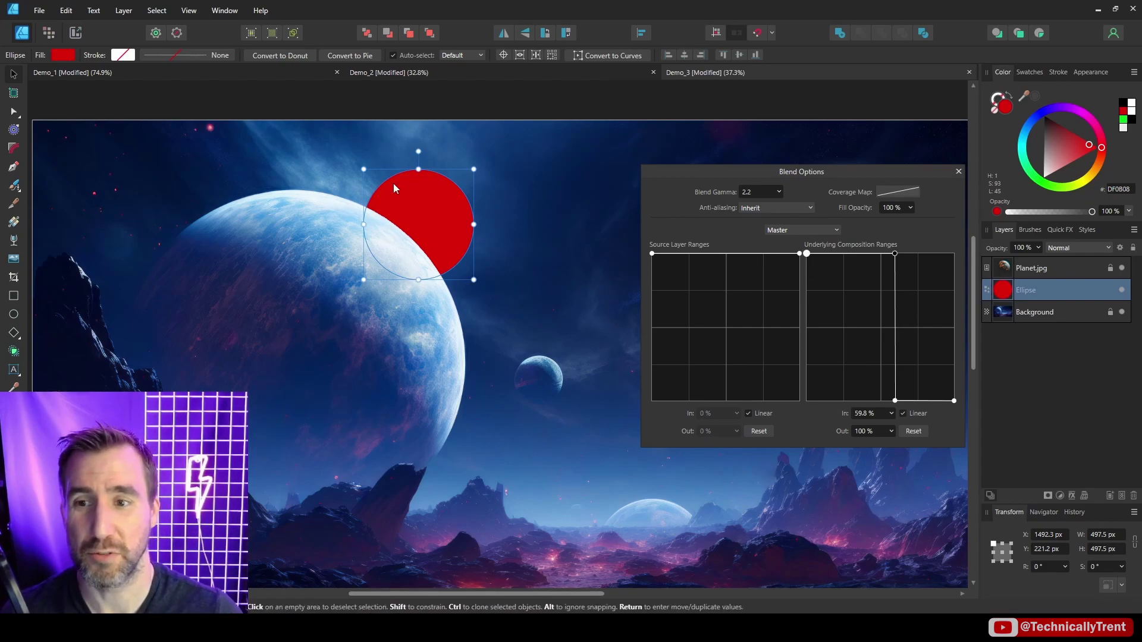
# Step: Delete the red circle and display the blend mode list
pyautogui.press('Delete')
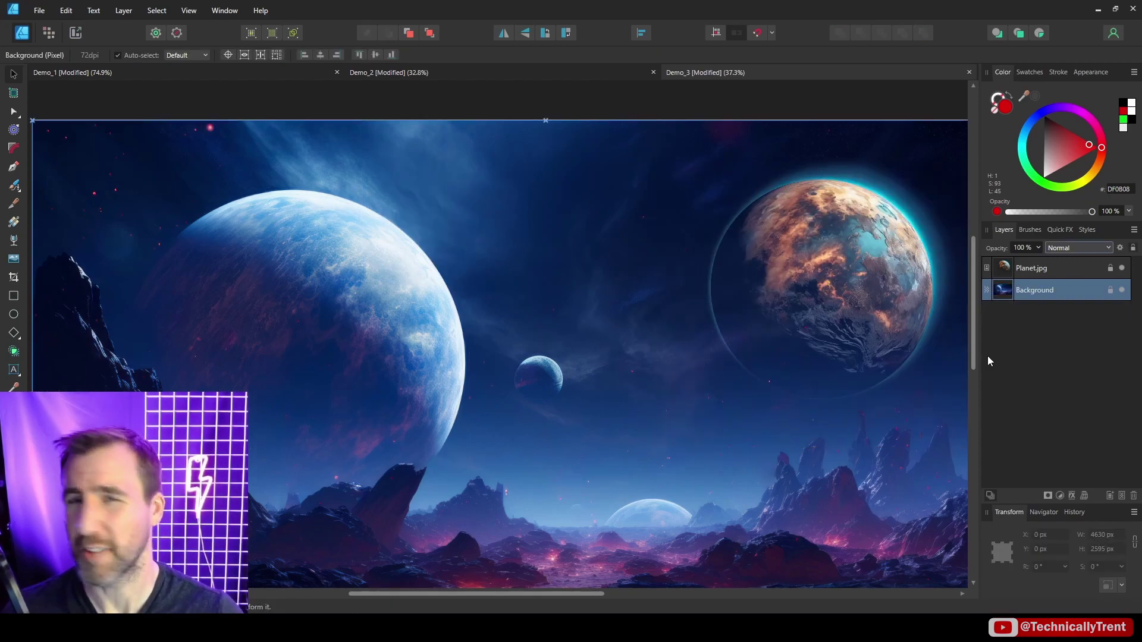
pyautogui.click(1075, 248)
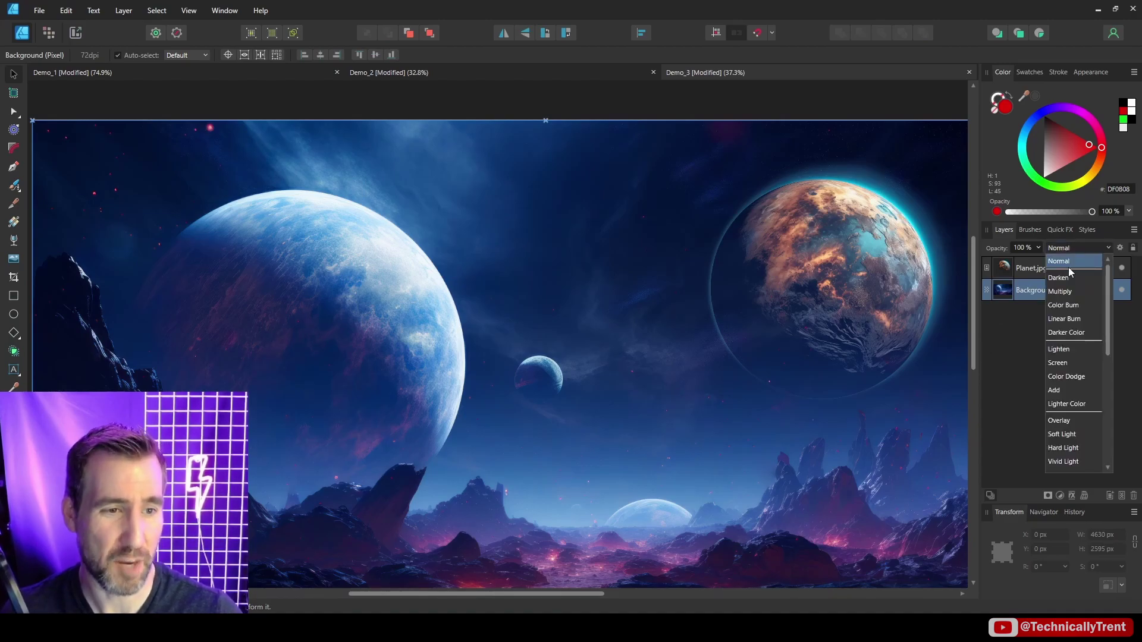
pyautogui.moveTo(1108, 313); pyautogui.dragTo(1108, 415)
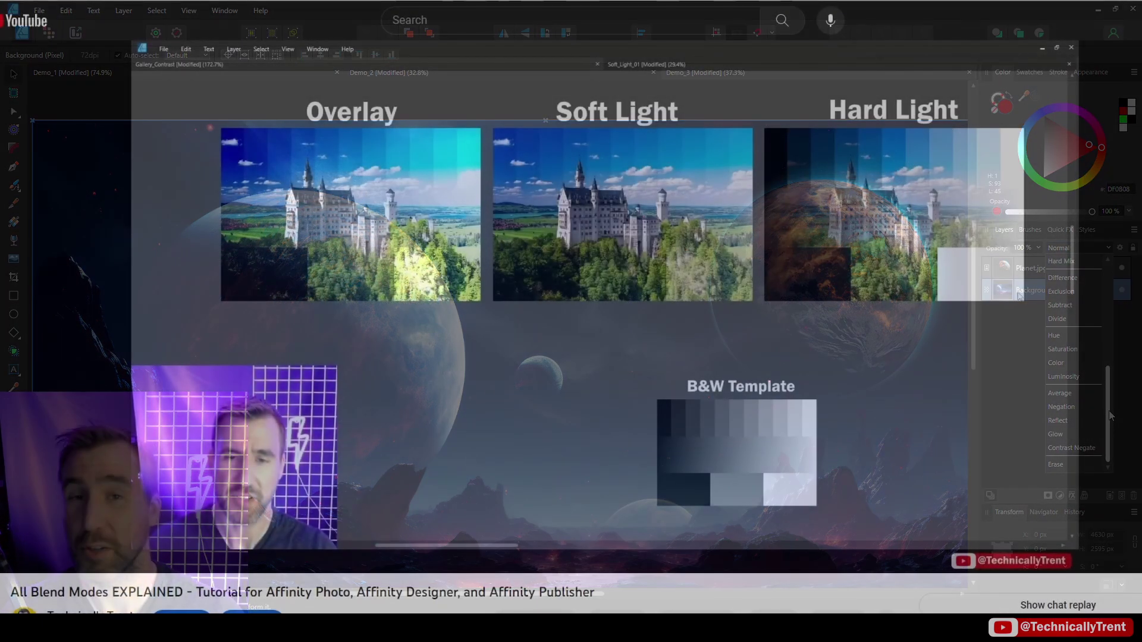